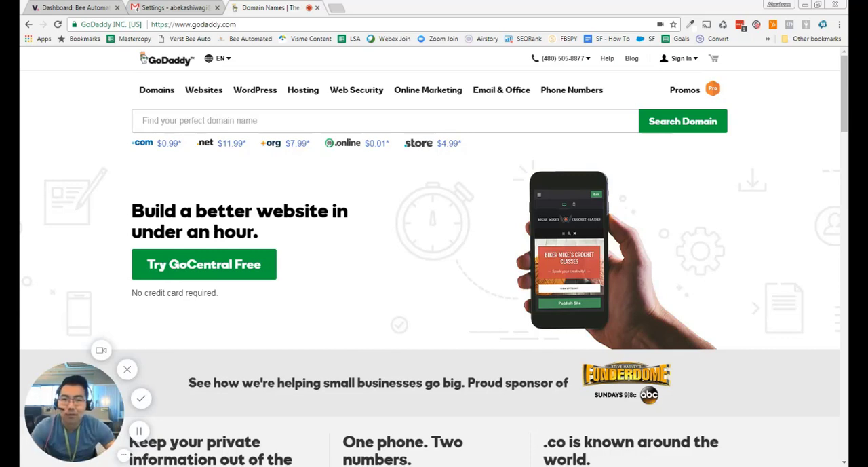
- Sign in to the registered GoDaddy account with its customer number and account password
{"action": "left_click", "coordinate": [691, 59]}
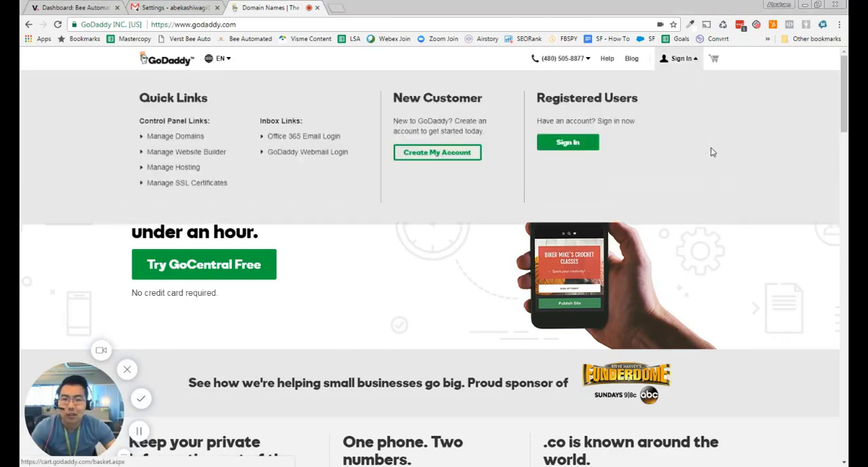
{"action": "left_click", "coordinate": [573, 145]}
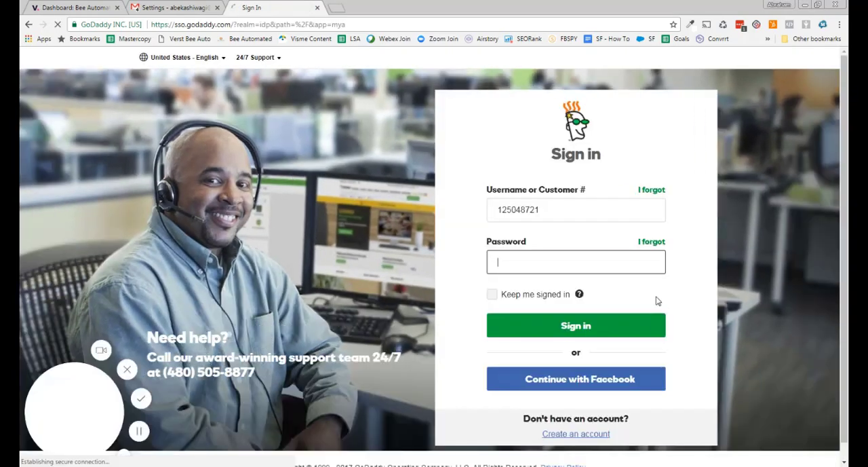
{"action": "left_click", "coordinate": [559, 333]}
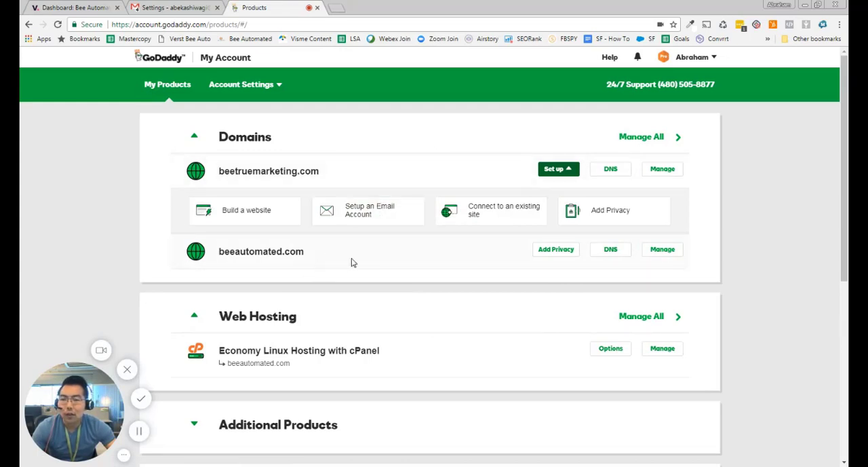
- Open the domain settings of beeautomated.com and go to its email setup
{"action": "left_click", "coordinate": [662, 250]}
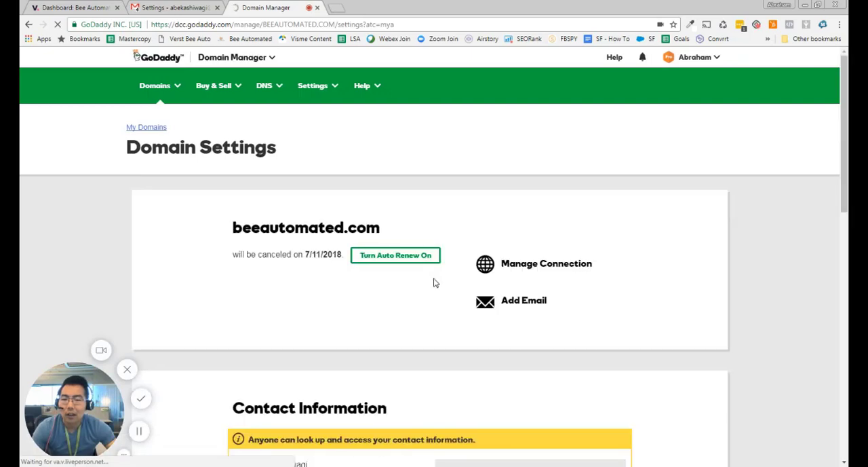
{"action": "scroll", "coordinate": [447, 280], "scroll_direction": "down", "scroll_amount": 1}
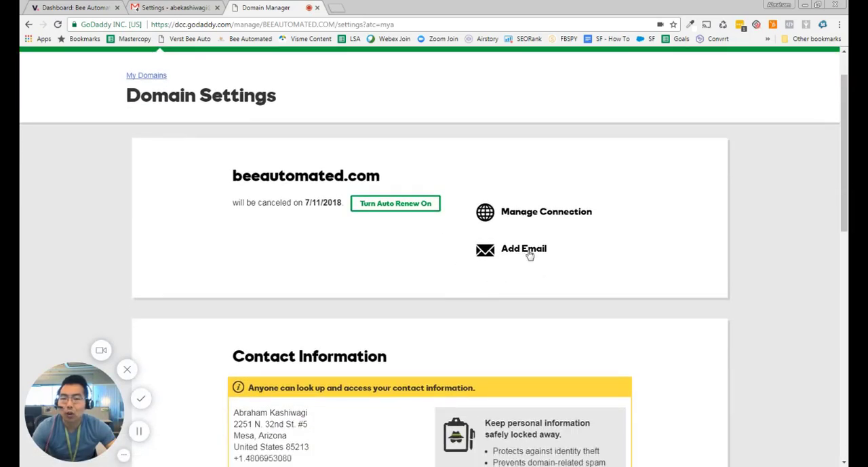
{"action": "left_click", "coordinate": [530, 252]}
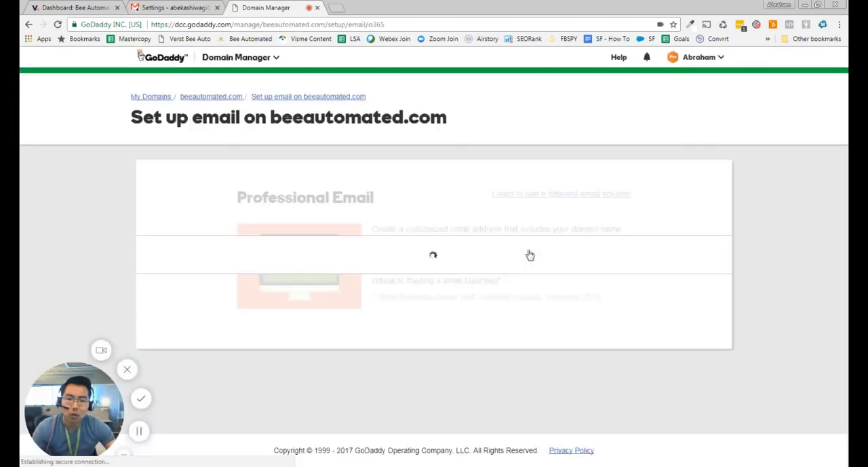
- Review the Professional Email offer for beeautomated.com, including the sample address, plan and term options
{"action": "scroll", "coordinate": [542, 305], "scroll_direction": "down", "scroll_amount": 1}
{"action": "scroll", "coordinate": [536, 306], "scroll_direction": "down", "scroll_amount": 1}
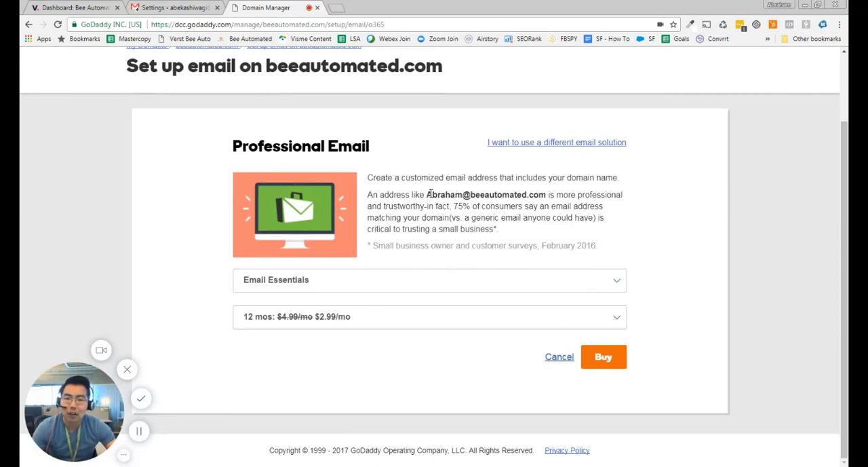
{"action": "left_click_drag", "start_coordinate": [430, 195], "coordinate": [543, 194]}
{"action": "left_click", "coordinate": [523, 196]}
{"action": "scroll", "coordinate": [689, 291], "scroll_direction": "up", "scroll_amount": 2}
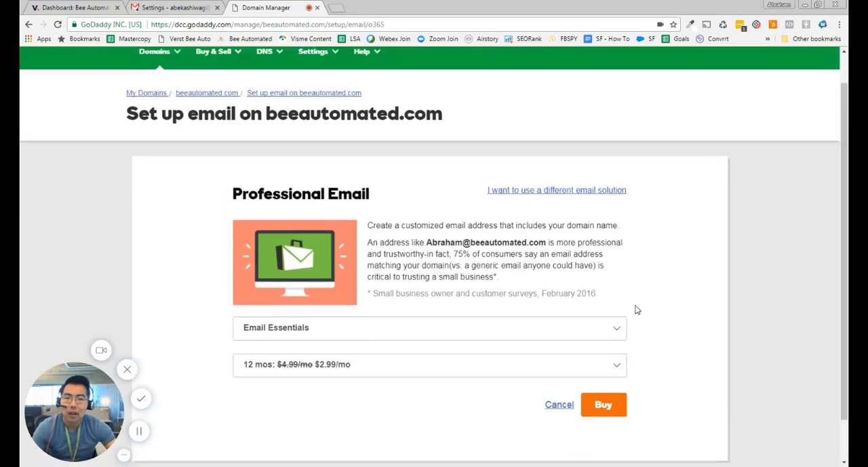
{"action": "scroll", "coordinate": [592, 302], "scroll_direction": "down", "scroll_amount": 2}
{"action": "scroll", "coordinate": [575, 299], "scroll_direction": "up", "scroll_amount": 2}
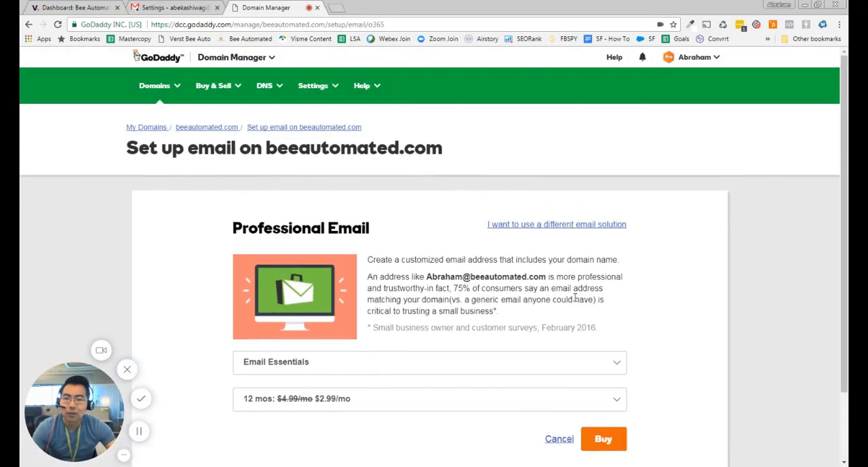
- Switch from the Domain Manager to Hosting and open the management page of the beeautomated.com hosting account
{"action": "left_click", "coordinate": [268, 61]}
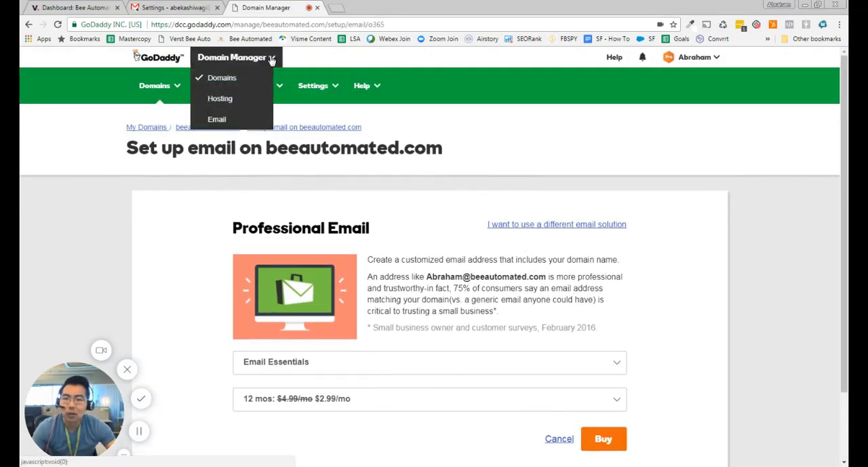
{"action": "left_click", "coordinate": [239, 100]}
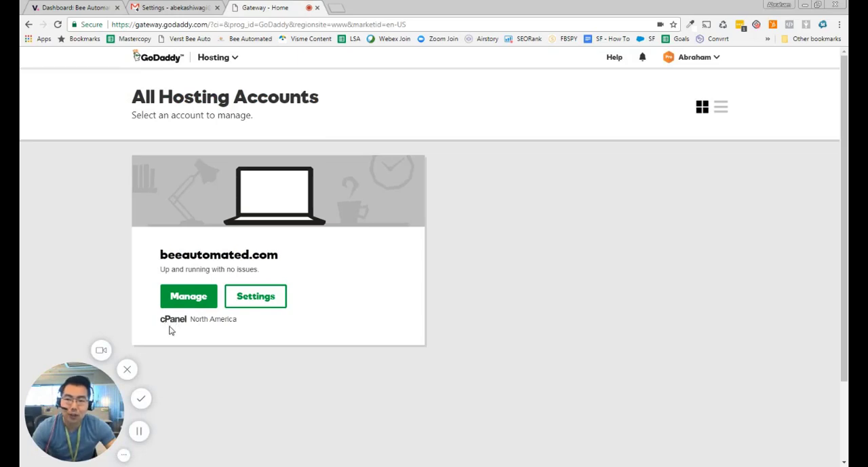
{"action": "left_click", "coordinate": [201, 298]}
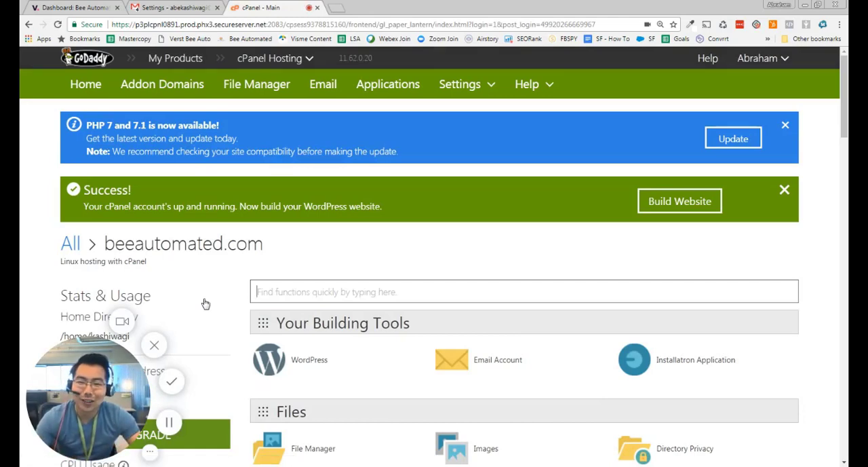
- Open the Email Wizard from the Email tools of the hosting account's cPanel
{"action": "scroll", "coordinate": [360, 275], "scroll_direction": "down", "scroll_amount": 10}
{"action": "scroll", "coordinate": [364, 285], "scroll_direction": "down", "scroll_amount": 10}
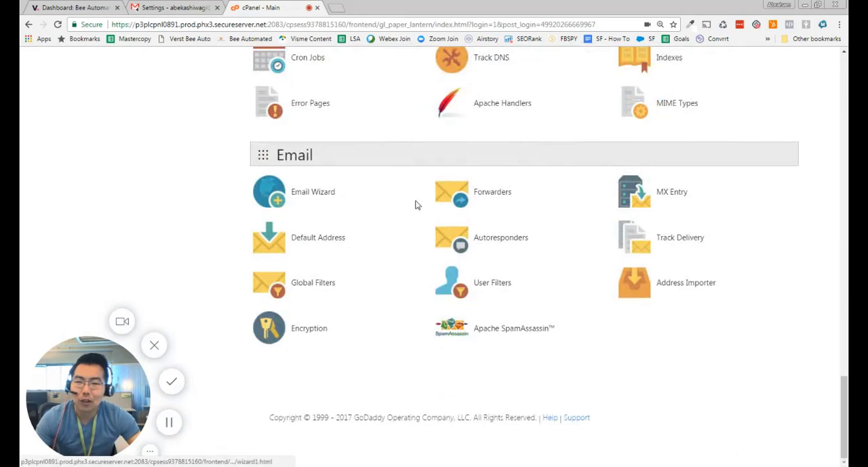
{"action": "left_click", "coordinate": [316, 198]}
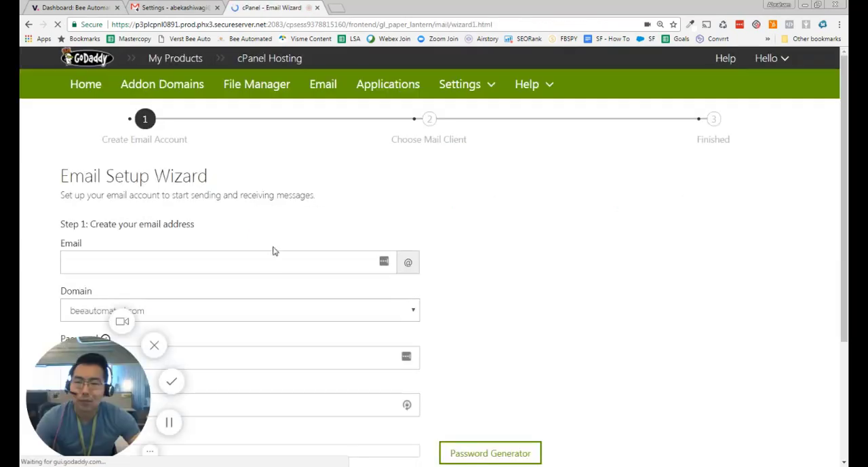
- Enter Info as the new email account's name and choose beeautomated.com as its domain
{"action": "left_click", "coordinate": [255, 270]}
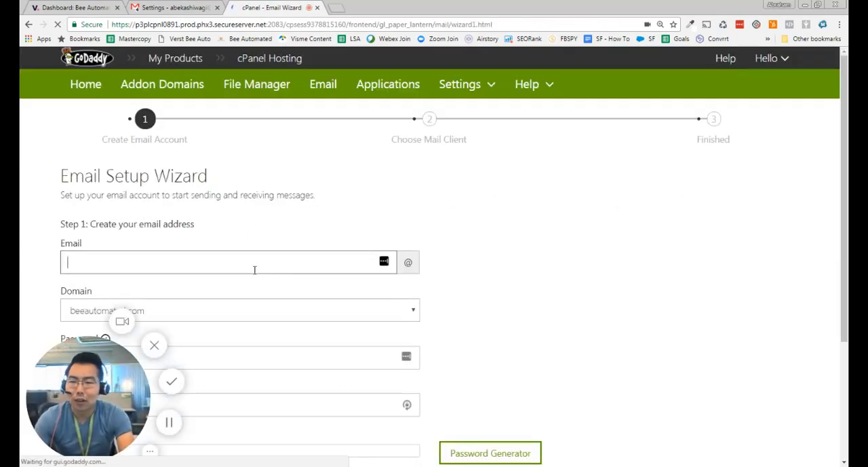
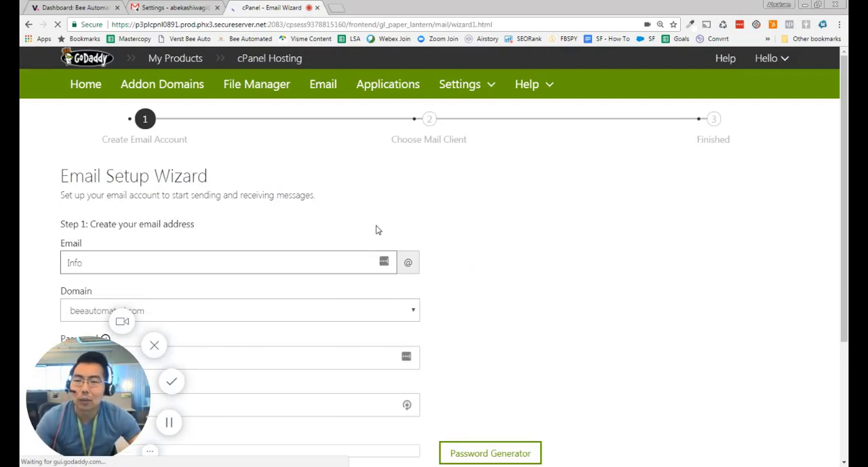
{"action": "scroll", "coordinate": [374, 229], "scroll_direction": "down", "scroll_amount": 1}
{"action": "left_click_drag", "start_coordinate": [91, 210], "coordinate": [63, 211]}
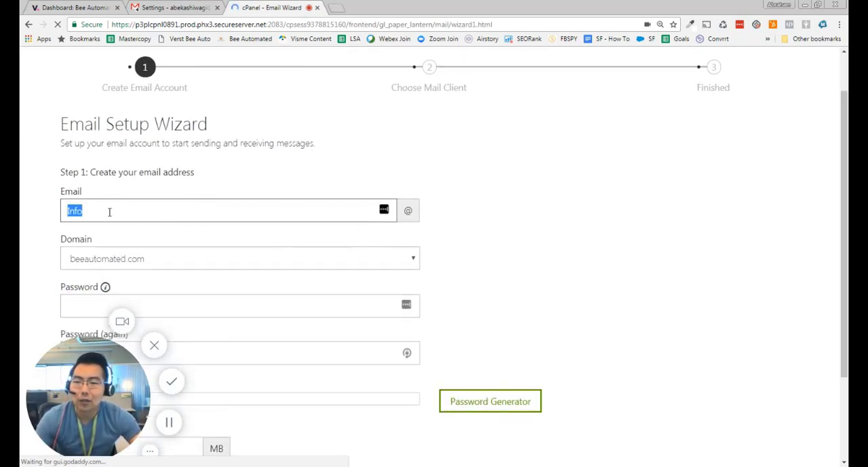
{"action": "left_click", "coordinate": [178, 211]}
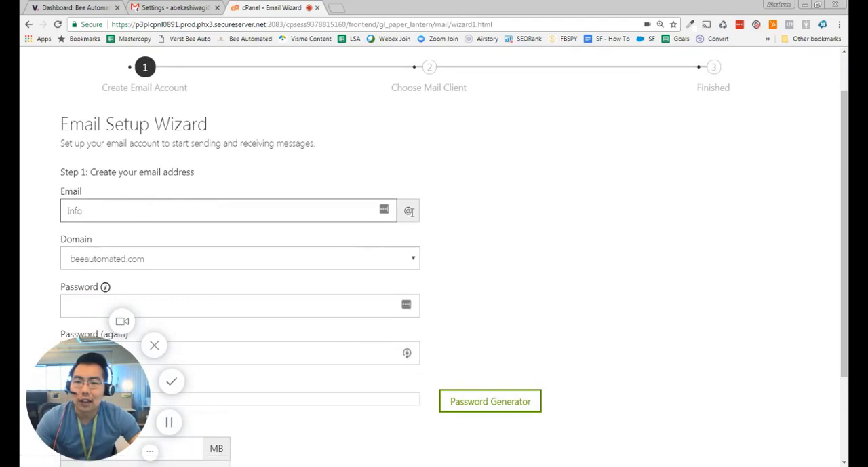
{"action": "scroll", "coordinate": [366, 209], "scroll_direction": "down", "scroll_amount": 1}
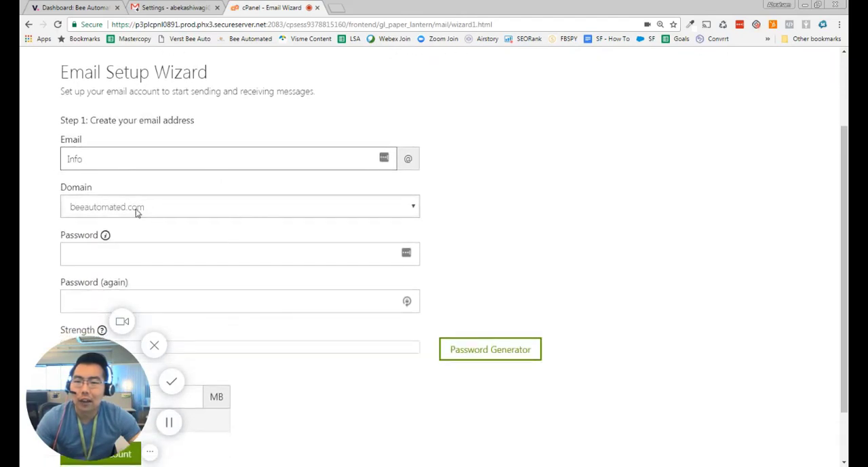
{"action": "left_click", "coordinate": [164, 211]}
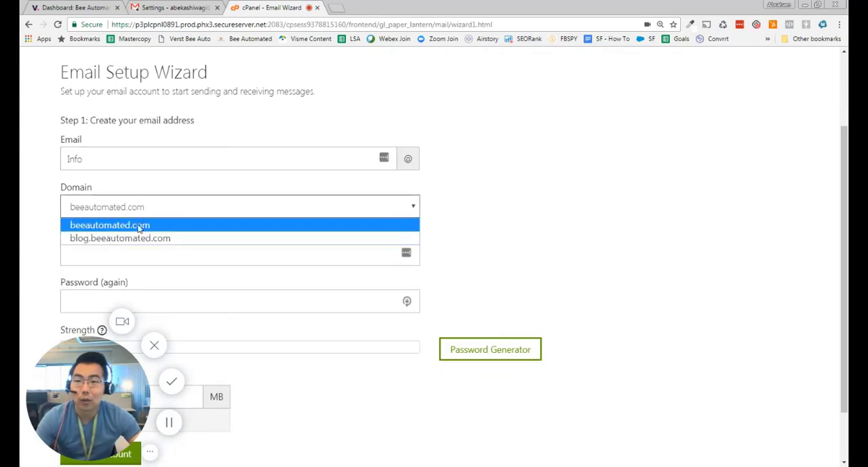
{"action": "left_click", "coordinate": [139, 227]}
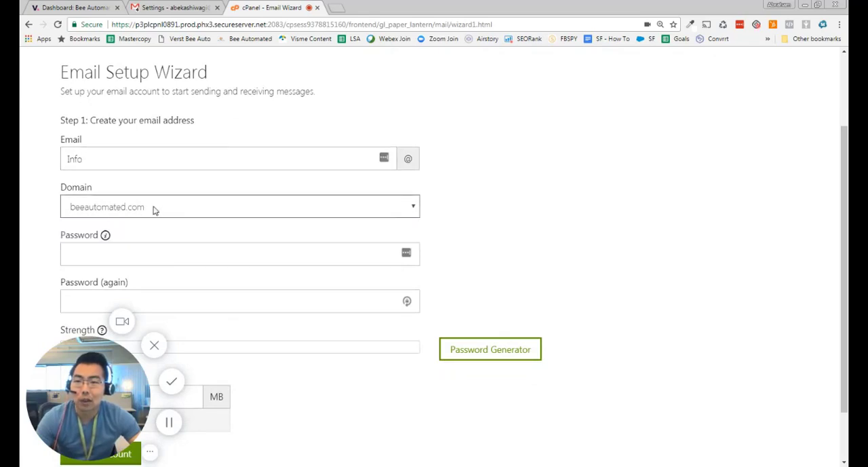
- Enter and repeat the new mailbox's password, keep the 250 MB quota, and create the account
{"action": "scroll", "coordinate": [509, 204], "scroll_direction": "down", "scroll_amount": 1}
{"action": "left_click", "coordinate": [179, 204]}
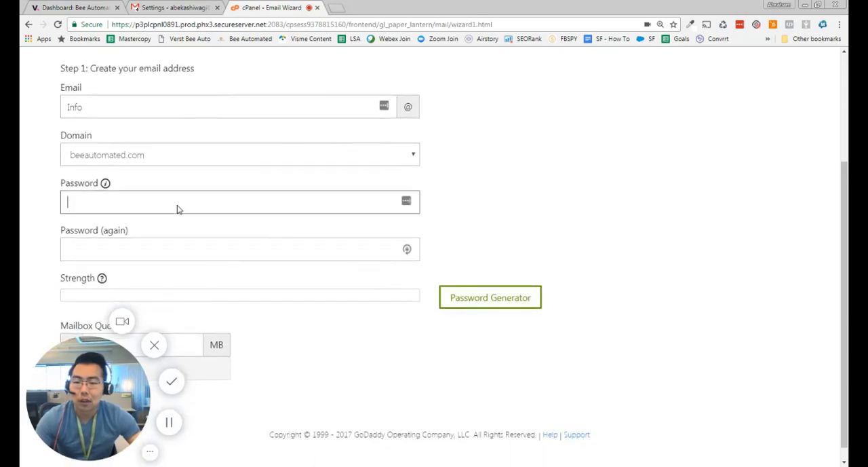
{"action": "type", "text": "•••••••••"}
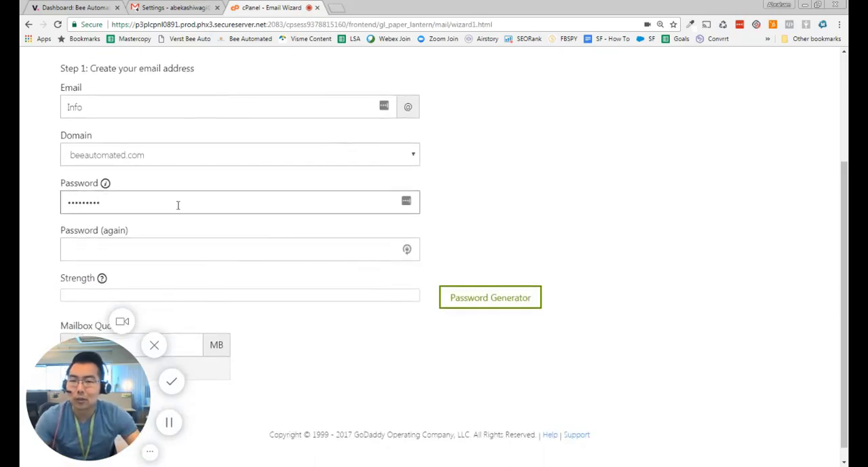
{"action": "left_click", "coordinate": [216, 242]}
{"action": "type", "text": "•••••••••"}
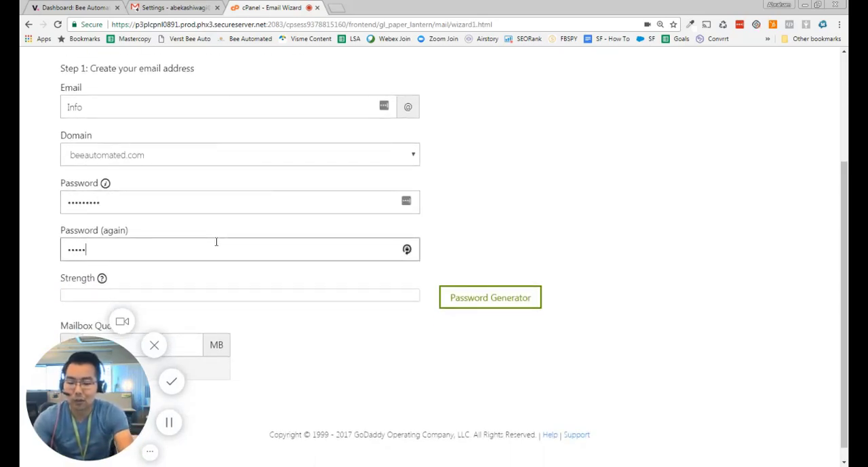
{"action": "scroll", "coordinate": [233, 240], "scroll_direction": "down", "scroll_amount": 1}
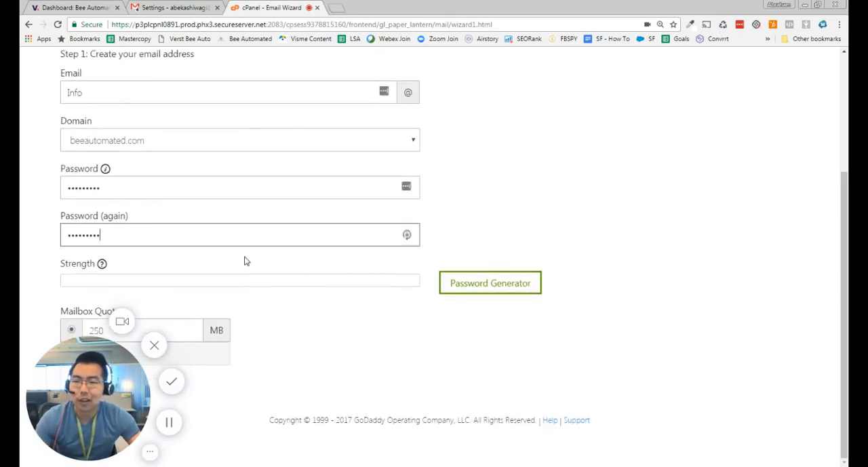
{"action": "left_click_drag", "start_coordinate": [72, 377], "coordinate": [538, 372]}
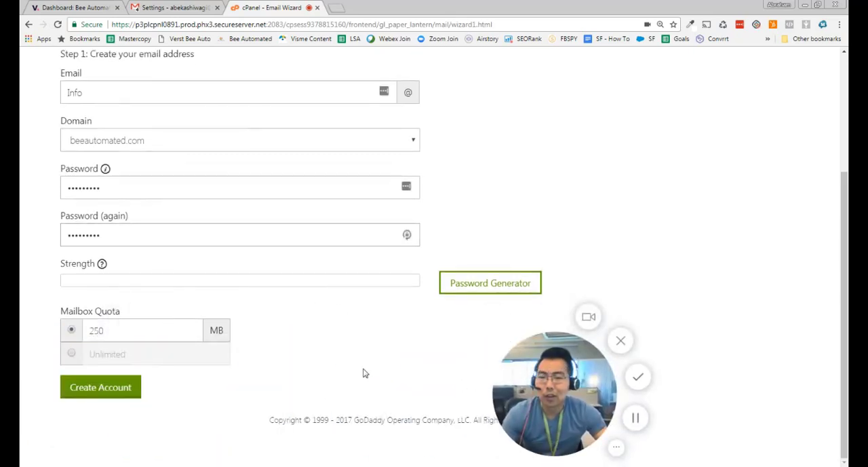
{"action": "left_click", "coordinate": [124, 388]}
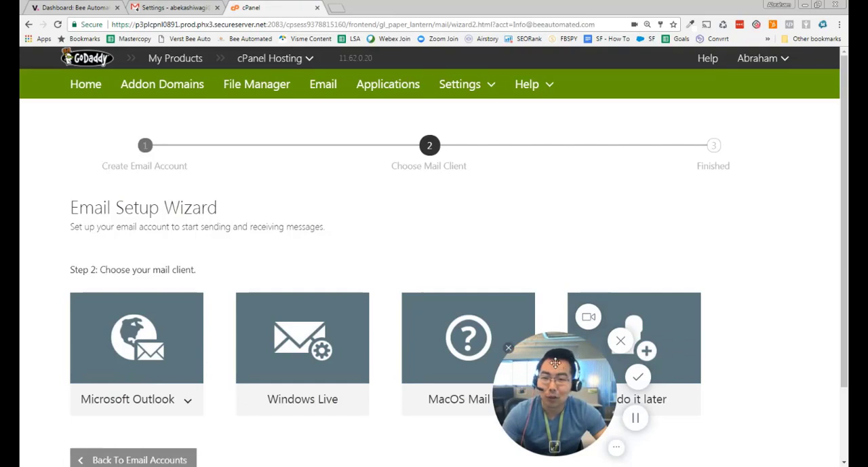
- Look over the mail client choices and postpone the client setup with "I'll do it later"
{"action": "left_click_drag", "start_coordinate": [576, 358], "coordinate": [89, 384]}
{"action": "scroll", "coordinate": [339, 330], "scroll_direction": "down", "scroll_amount": 2}
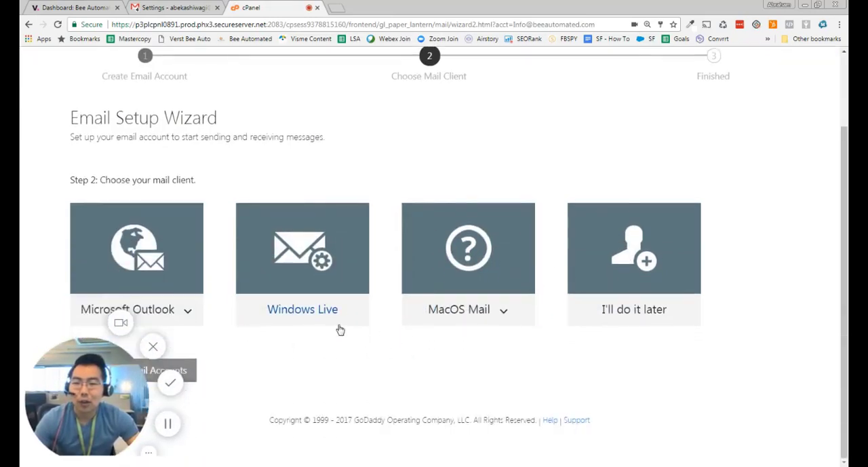
{"action": "scroll", "coordinate": [174, 242], "scroll_direction": "up", "scroll_amount": 1}
{"action": "scroll", "coordinate": [200, 252], "scroll_direction": "down", "scroll_amount": 1}
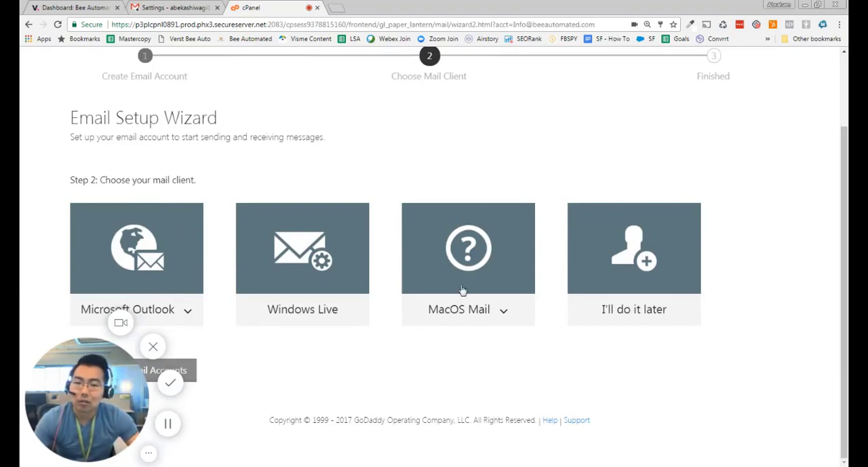
{"action": "left_click", "coordinate": [625, 278]}
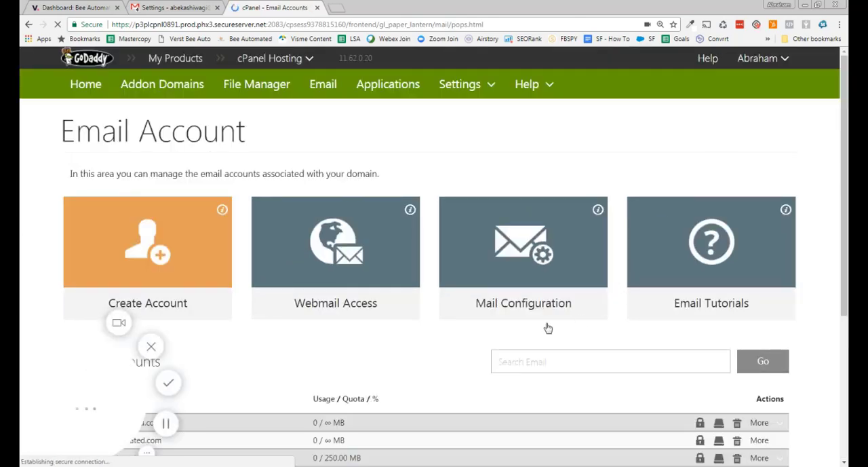
- Access the webmail of the new Info account and set Roundcube as its default webmail application
{"action": "scroll", "coordinate": [393, 340], "scroll_direction": "down", "scroll_amount": 2}
{"action": "scroll", "coordinate": [392, 343], "scroll_direction": "down", "scroll_amount": 2}
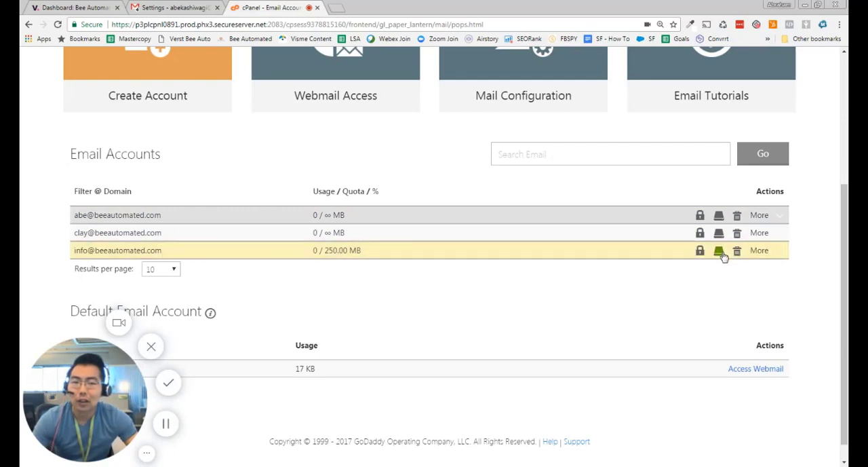
{"action": "left_click", "coordinate": [768, 250]}
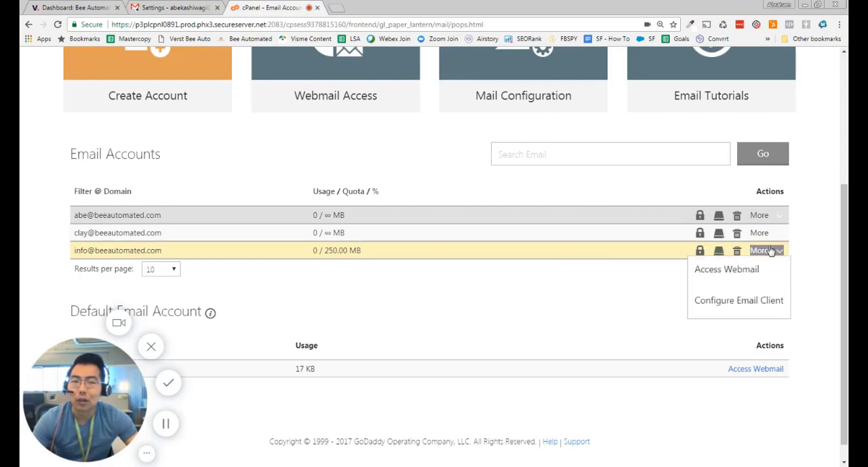
{"action": "left_click", "coordinate": [739, 270]}
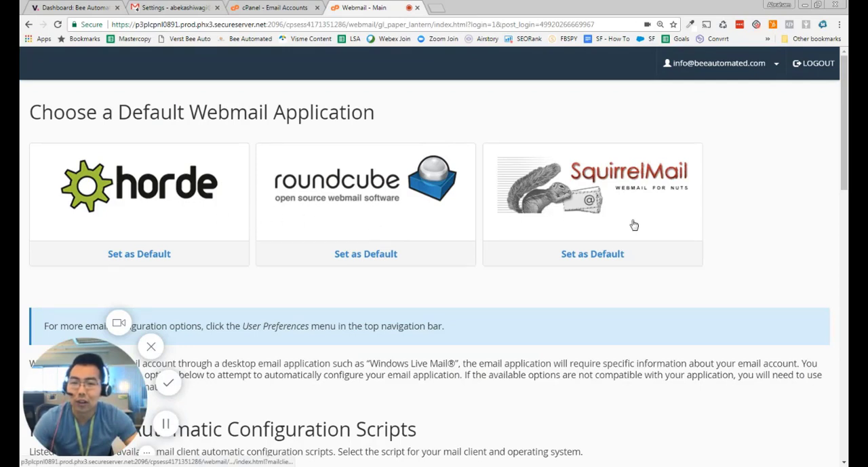
{"action": "left_click", "coordinate": [361, 254]}
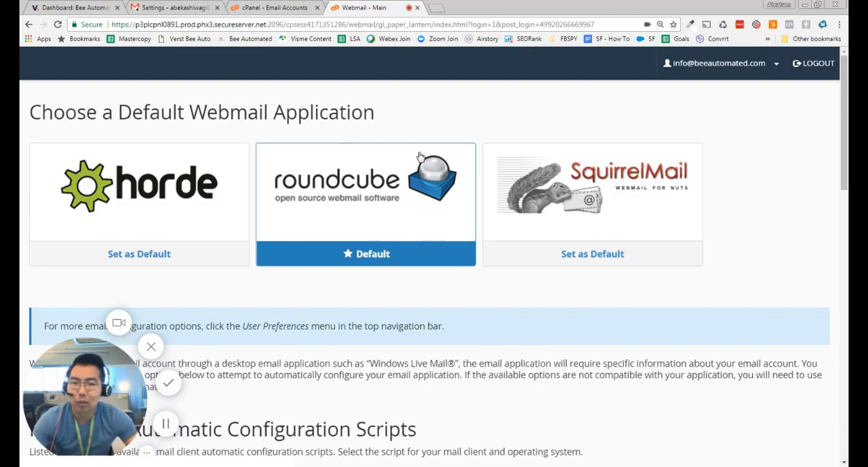
{"action": "scroll", "coordinate": [343, 173], "scroll_direction": "down", "scroll_amount": 2}
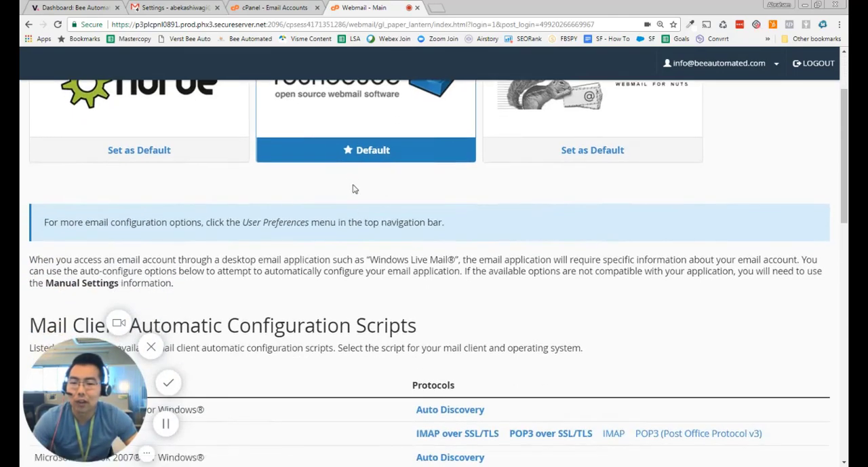
- Skim the webmail configuration information and open the Info mailbox in Roundcube
{"action": "scroll", "coordinate": [355, 188], "scroll_direction": "down", "scroll_amount": 10}
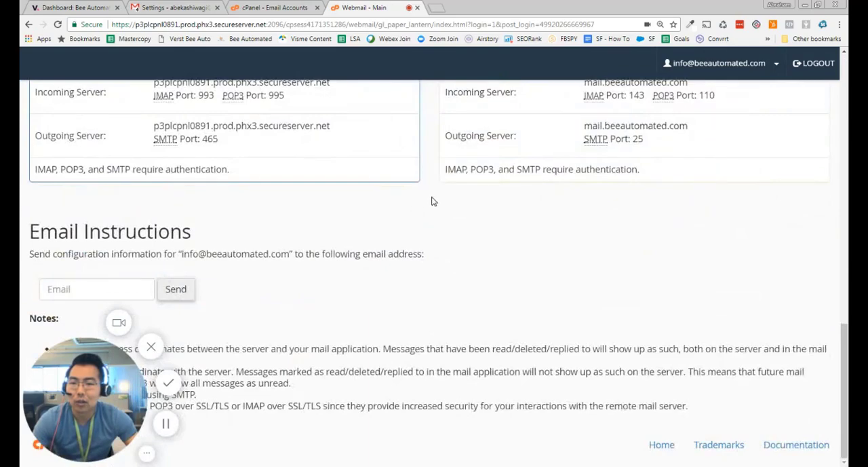
{"action": "scroll", "coordinate": [366, 289], "scroll_direction": "up", "scroll_amount": 13}
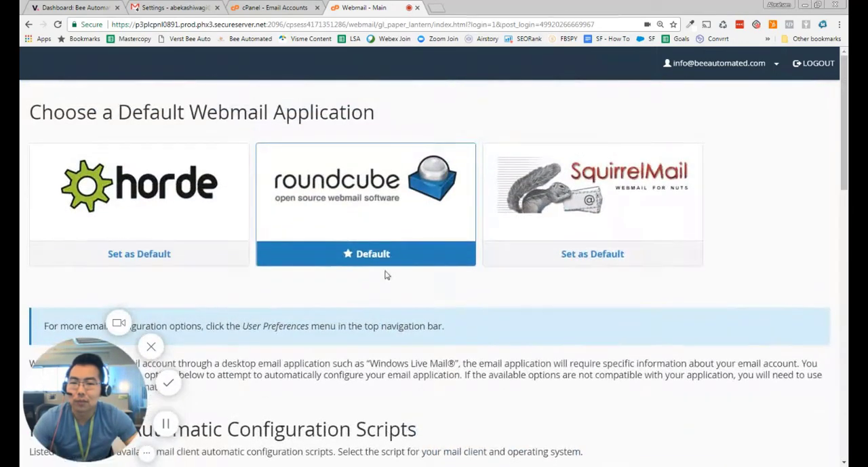
{"action": "left_click", "coordinate": [377, 230]}
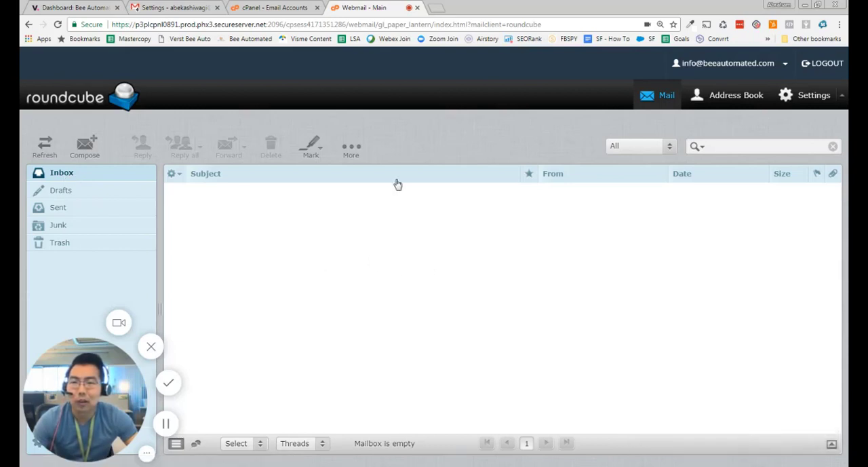
- Switch to cPanel's email accounts, open the mail client configuration for the Info account and bring up its manual settings
{"action": "left_click", "coordinate": [275, 8]}
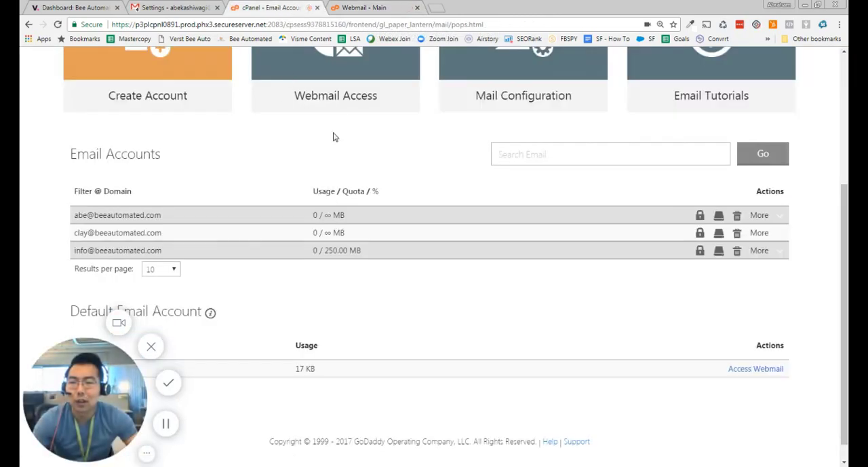
{"action": "scroll", "coordinate": [609, 142], "scroll_direction": "up", "scroll_amount": 2}
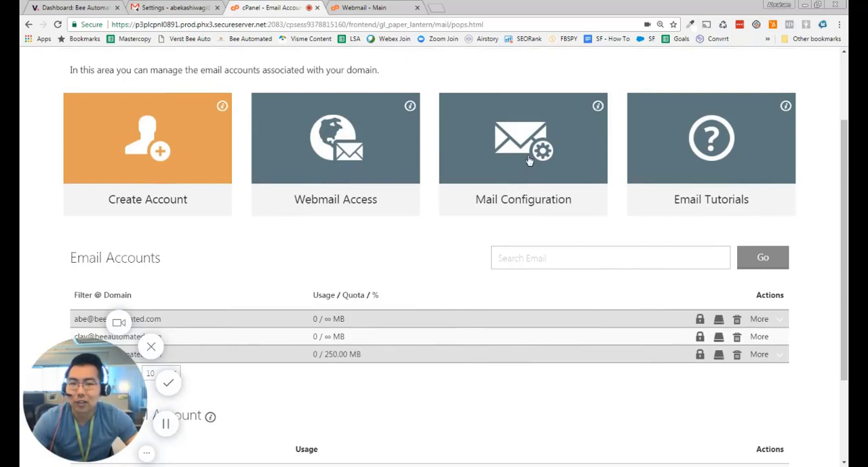
{"action": "left_click", "coordinate": [529, 160]}
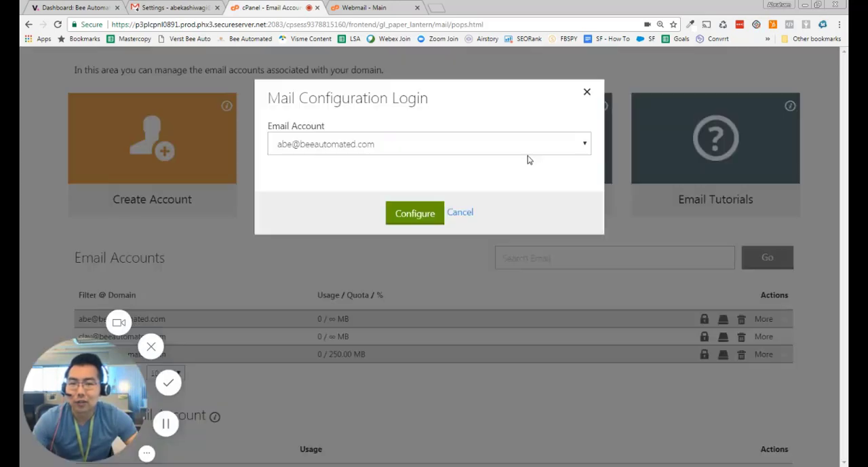
{"action": "left_click", "coordinate": [348, 148]}
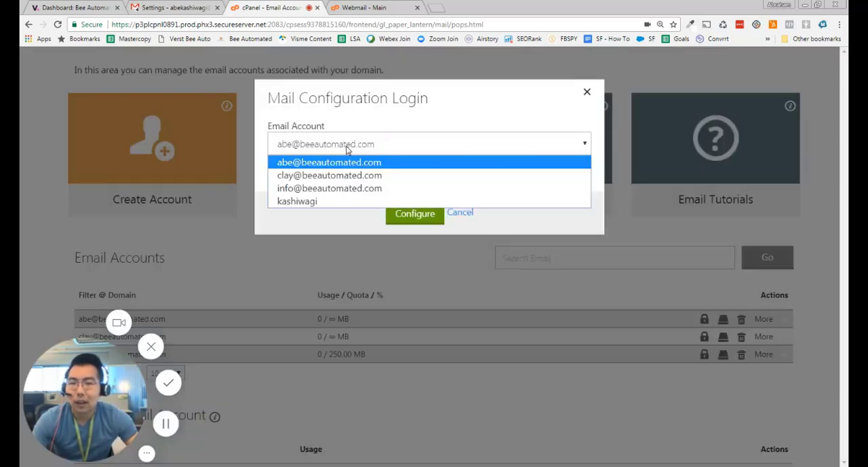
{"action": "left_click", "coordinate": [315, 188]}
{"action": "left_click", "coordinate": [407, 212]}
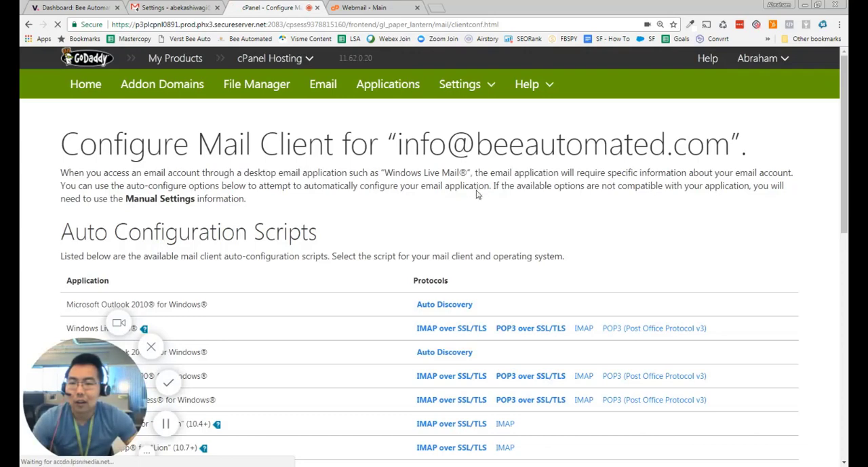
{"action": "scroll", "coordinate": [476, 195], "scroll_direction": "down", "scroll_amount": 3}
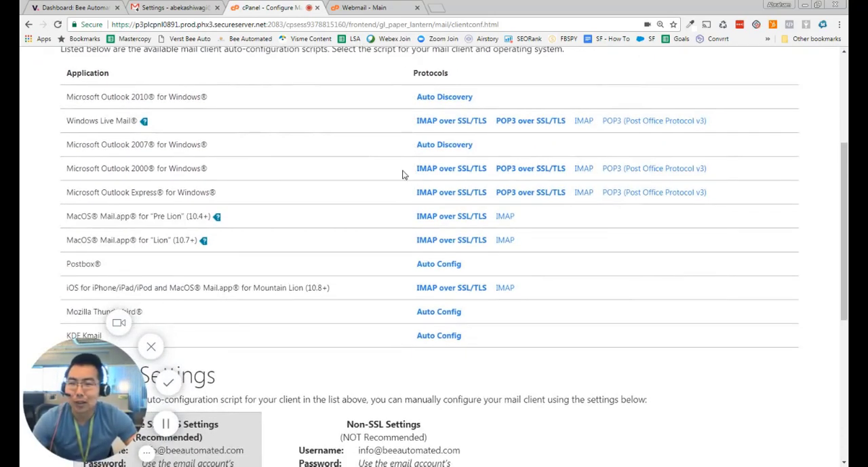
{"action": "scroll", "coordinate": [373, 170], "scroll_direction": "down", "scroll_amount": 5}
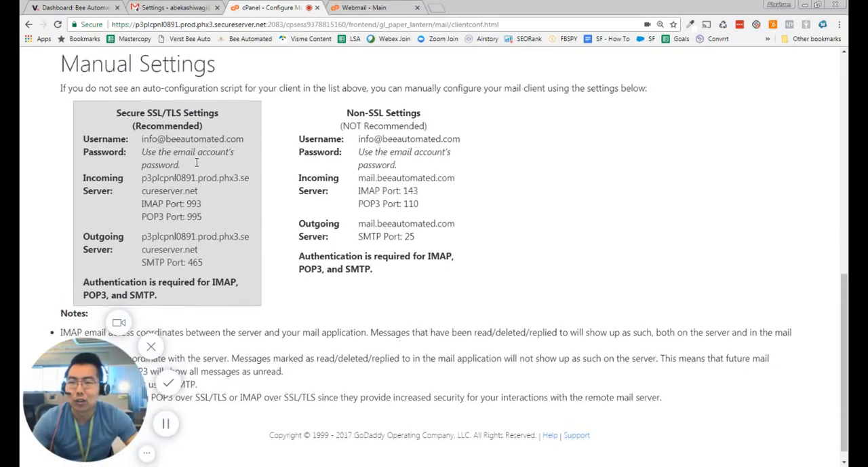
- Switch to Gmail and go from the inbox to the Accounts and Import settings
{"action": "left_click", "coordinate": [175, 9]}
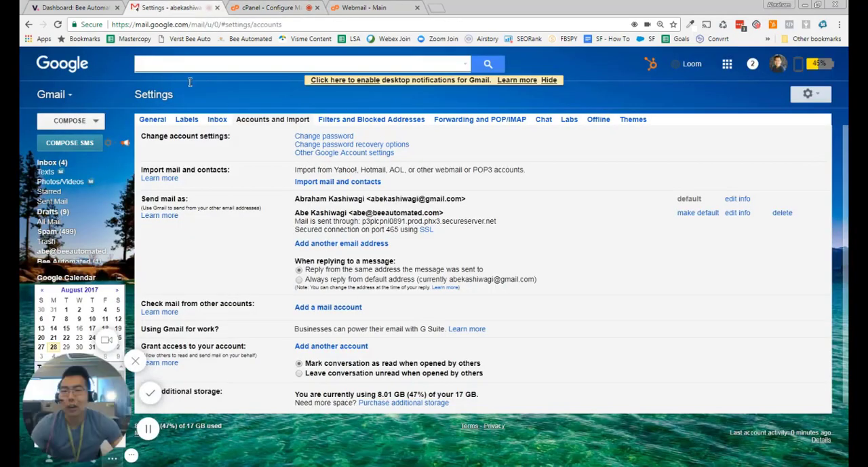
{"action": "left_click", "coordinate": [56, 163]}
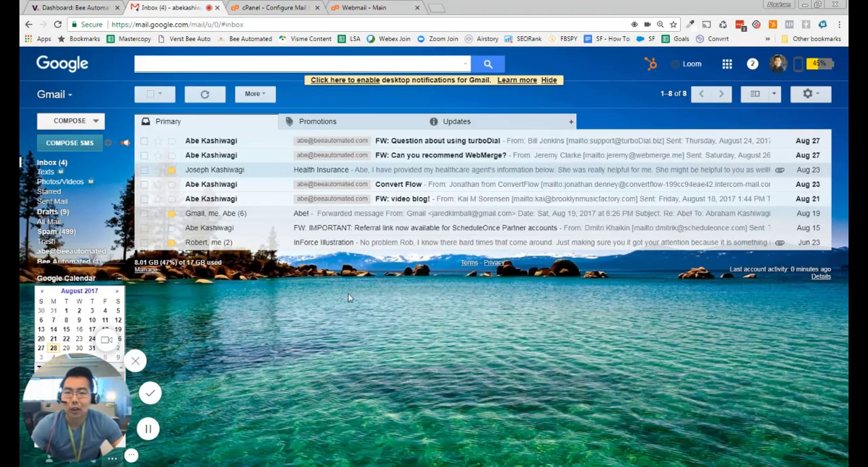
{"action": "left_click", "coordinate": [812, 95]}
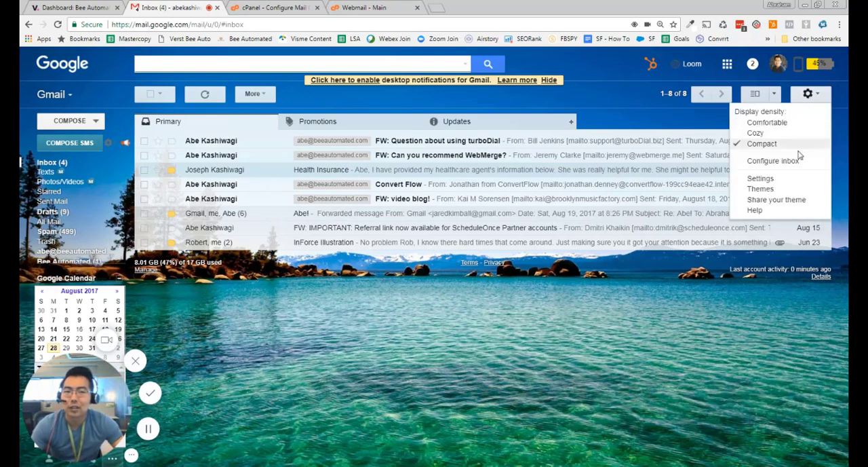
{"action": "left_click", "coordinate": [763, 179]}
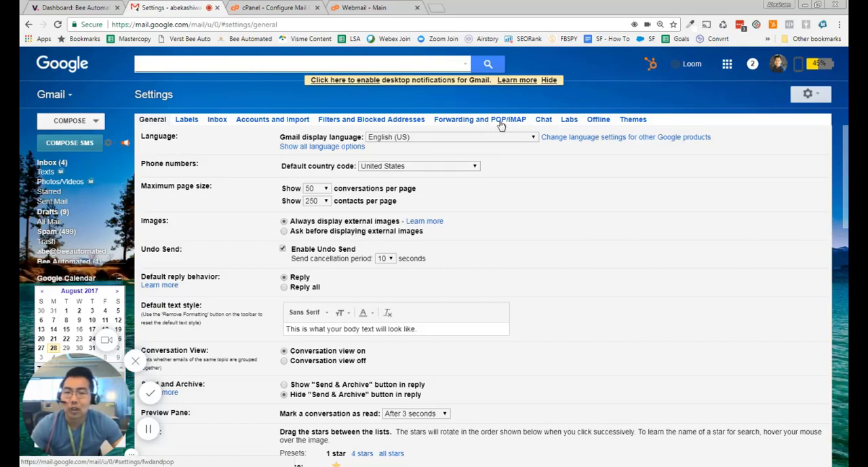
{"action": "left_click", "coordinate": [285, 121]}
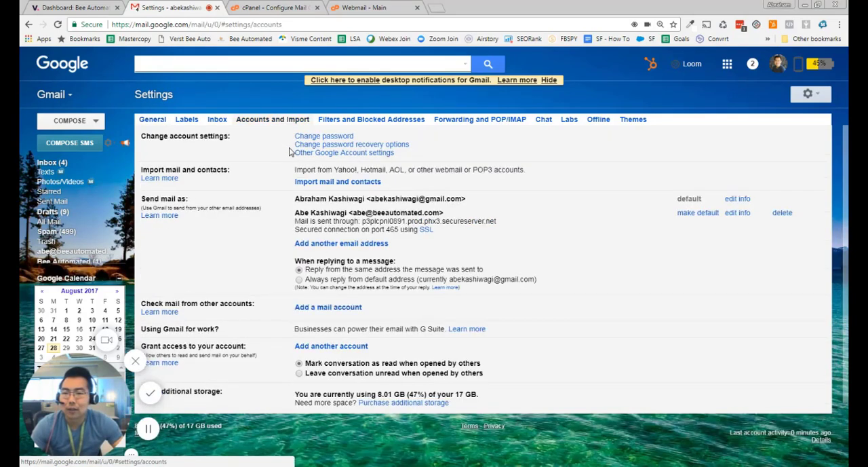
{"action": "scroll", "coordinate": [288, 160], "scroll_direction": "down", "scroll_amount": 3}
{"action": "scroll", "coordinate": [332, 203], "scroll_direction": "up", "scroll_amount": 1}
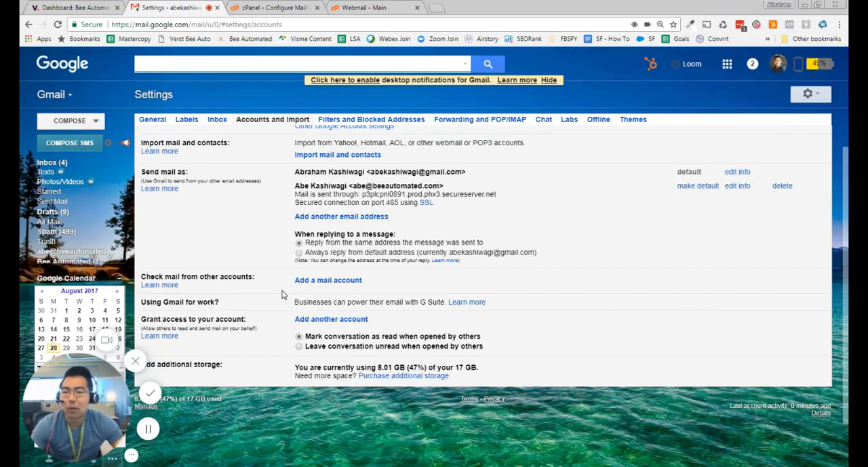
- Start adding another send-as email address and set its display name to Bee Automated Support
{"action": "left_click", "coordinate": [332, 219]}
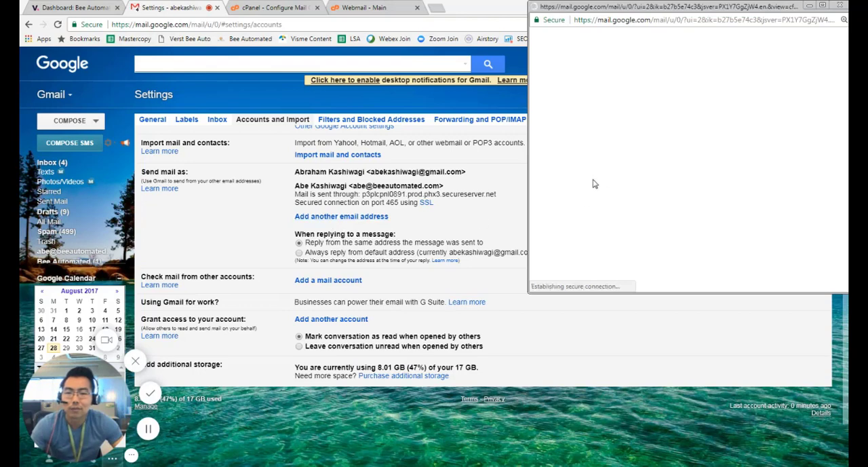
{"action": "left_click_drag", "start_coordinate": [692, 8], "coordinate": [559, 78]}
{"action": "left_click", "coordinate": [560, 147]}
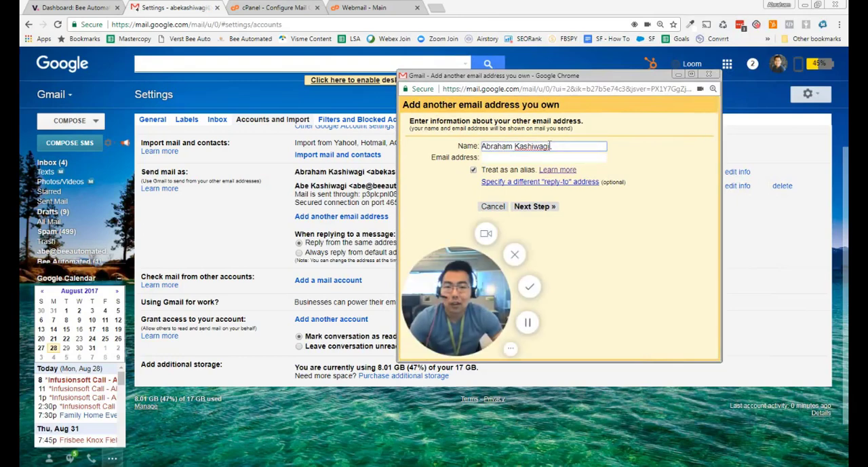
{"action": "left_click_drag", "start_coordinate": [551, 146], "coordinate": [472, 143]}
{"action": "type", "text": "Sup"}
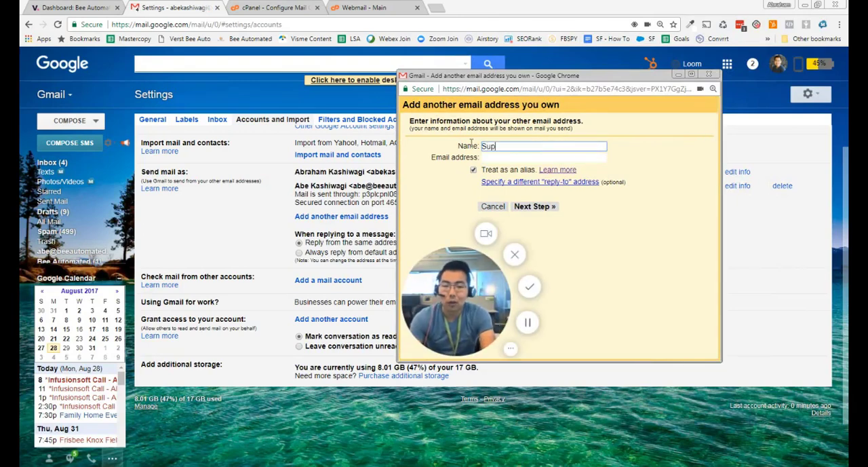
{"action": "type", "text": "port"}
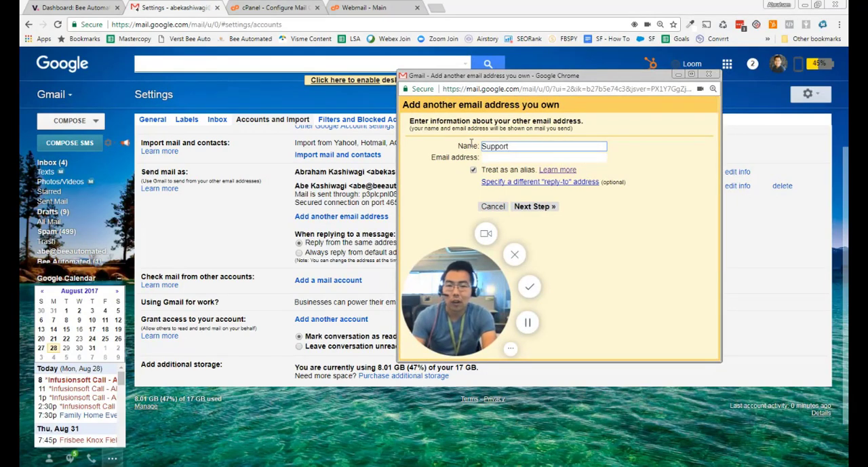
{"action": "key", "text": "ctrl+a"}
{"action": "key", "text": "BackSpace"}
{"action": "type", "text": "Bee Auto"}
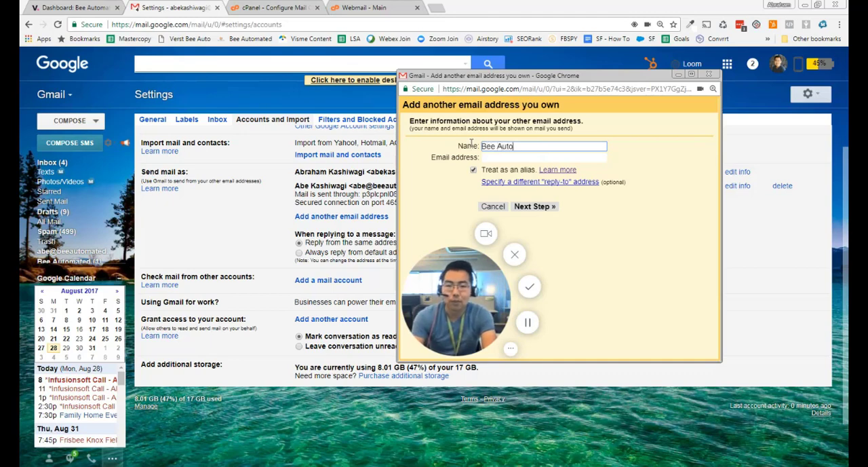
{"action": "type", "text": "mated Support"}
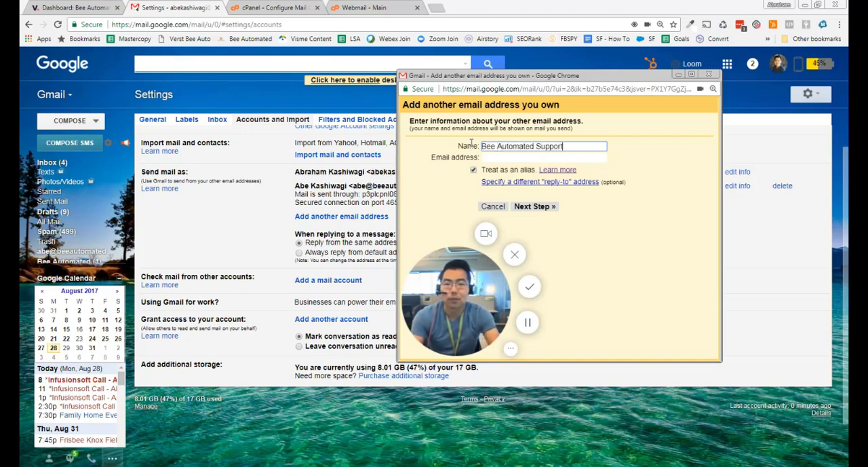
- Enter the Info mailbox's email address, keep it treated as an alias, and proceed to the SMTP server settings
{"action": "left_click", "coordinate": [503, 157]}
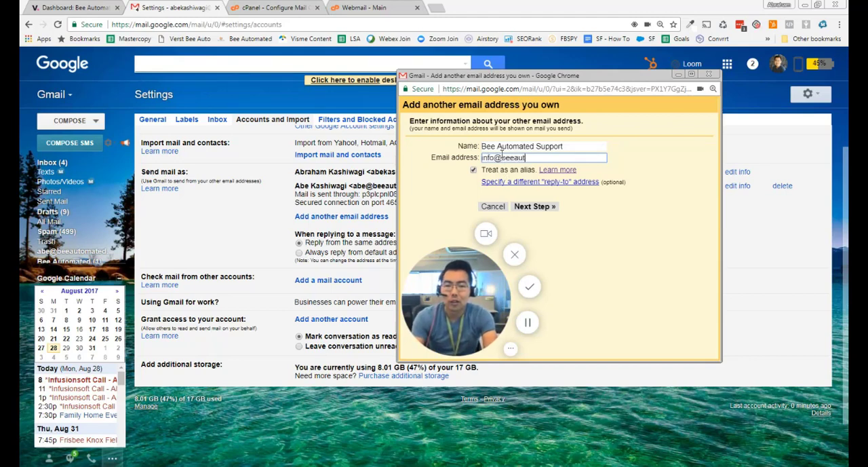
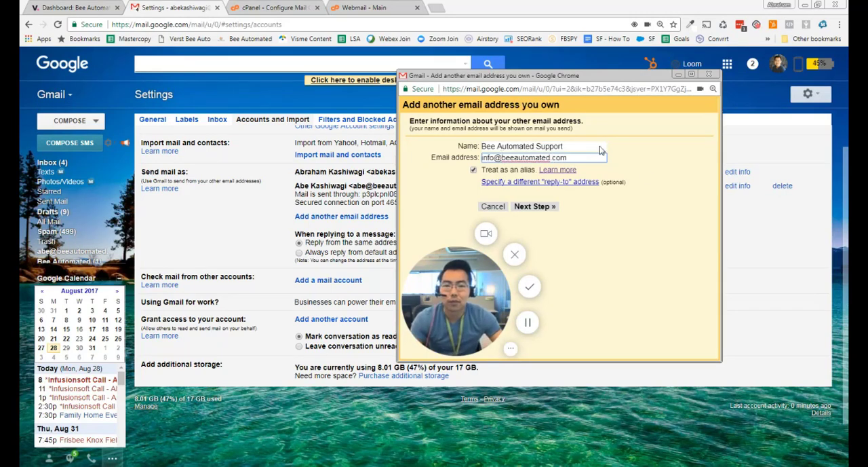
{"action": "left_click", "coordinate": [683, 182]}
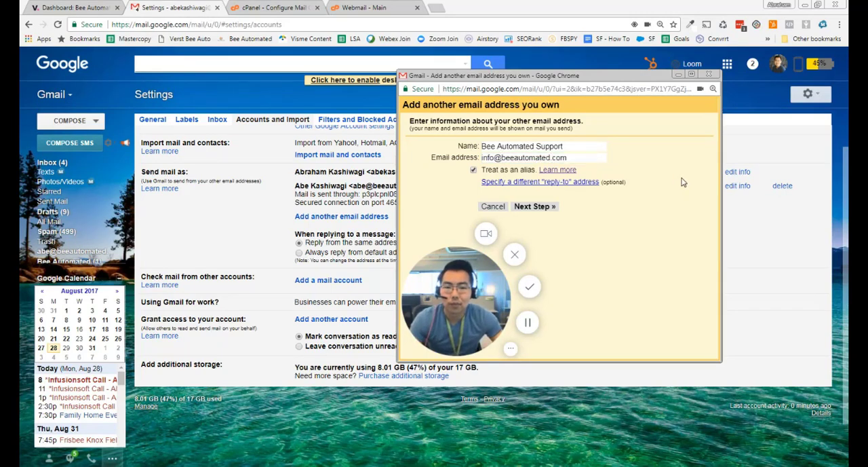
{"action": "left_click", "coordinate": [535, 206]}
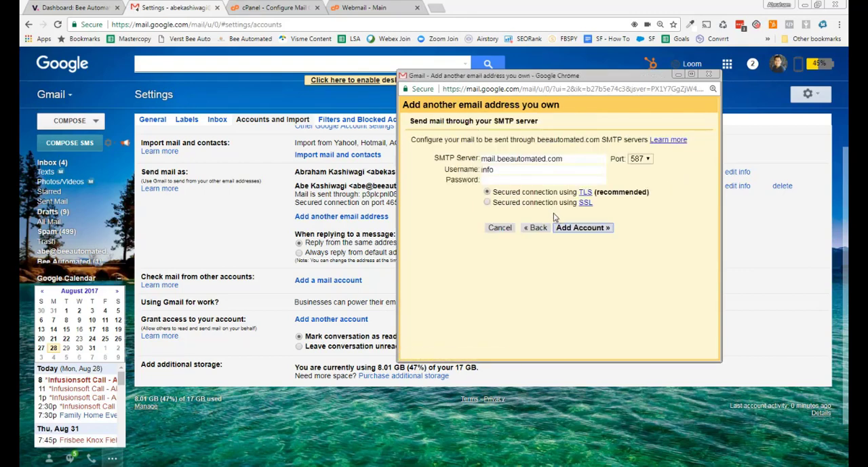
- Complete the SMTP username as the Info mailbox's full email address and enter the mailbox password
{"action": "left_click", "coordinate": [540, 170]}
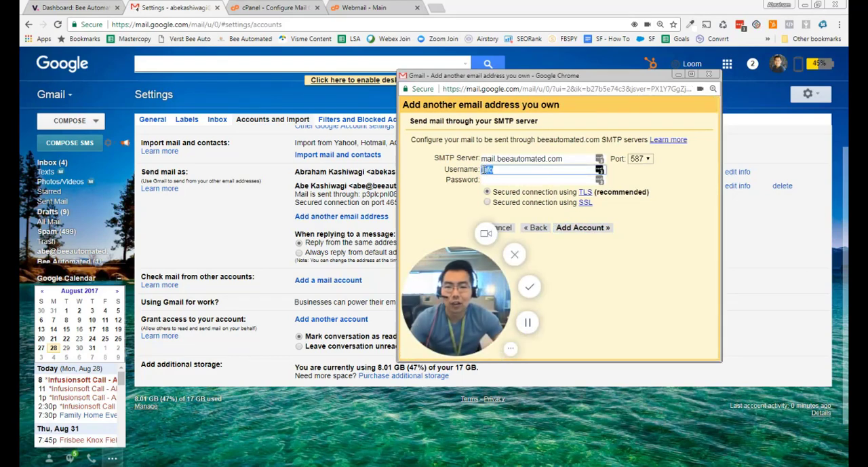
{"action": "left_click", "coordinate": [502, 168]}
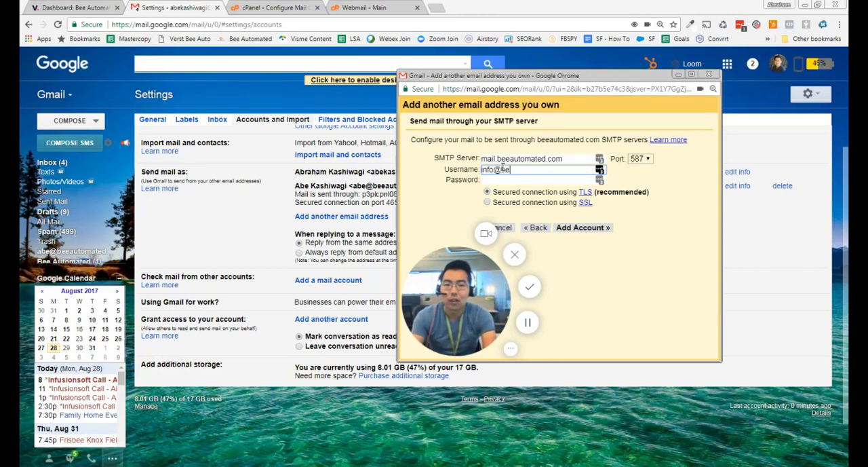
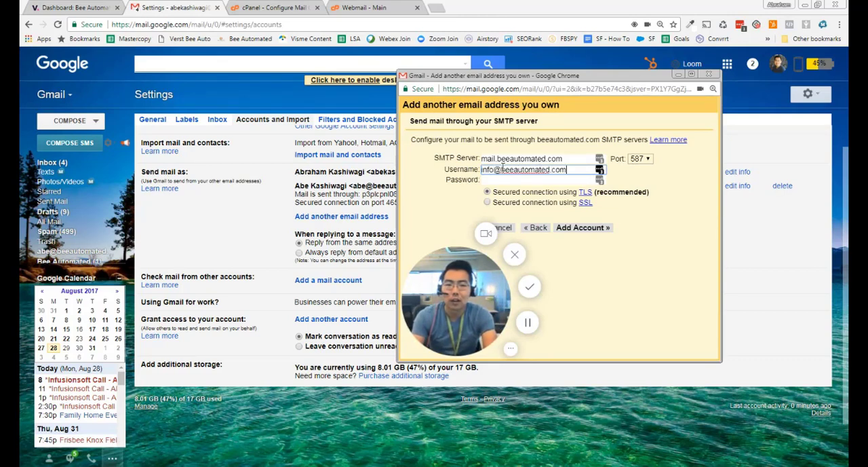
{"action": "key", "text": "Tab"}
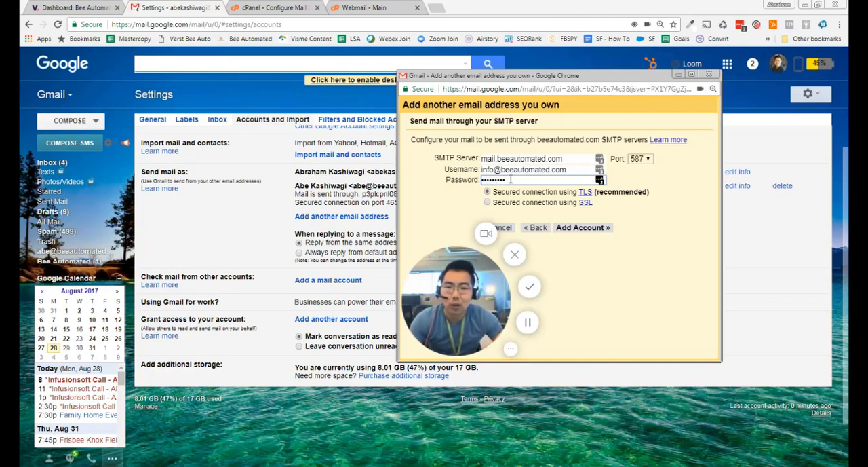
{"action": "left_click", "coordinate": [671, 184]}
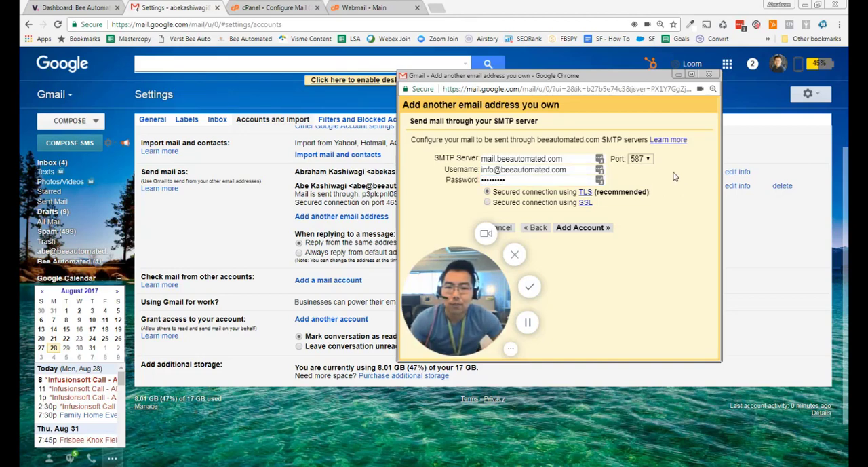
- Switch to cPanel's manual mail client settings and copy the outgoing server hostname from the Secure SSL/TLS section
{"action": "left_click_drag", "start_coordinate": [574, 158], "coordinate": [474, 158]}
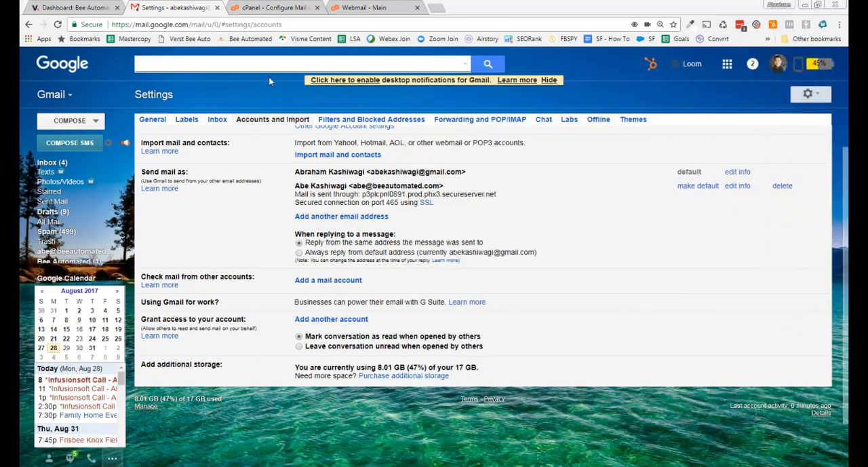
{"action": "left_click", "coordinate": [298, 8]}
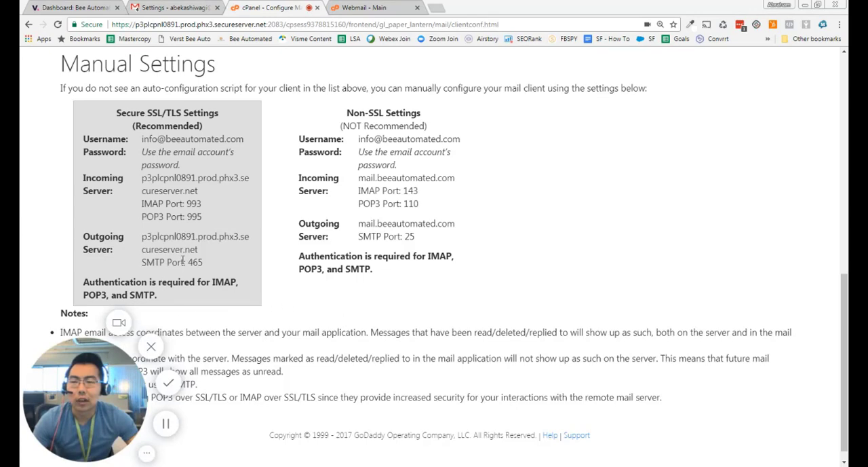
{"action": "left_click_drag", "start_coordinate": [203, 253], "coordinate": [142, 237]}
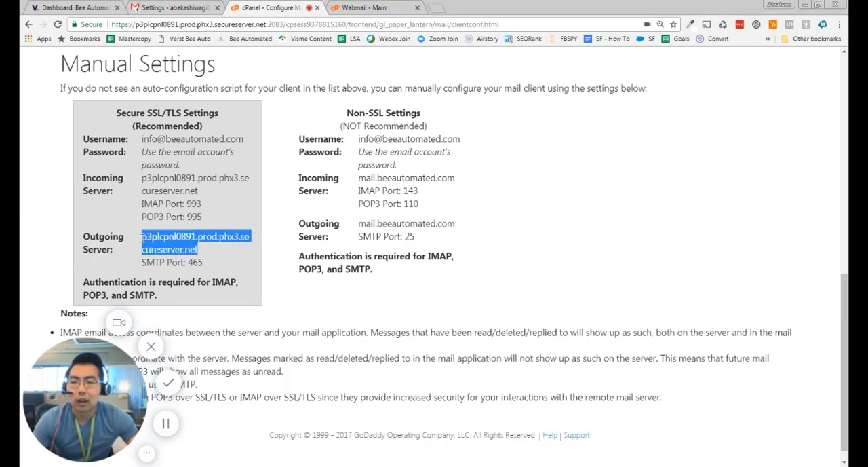
{"action": "left_click", "coordinate": [165, 242]}
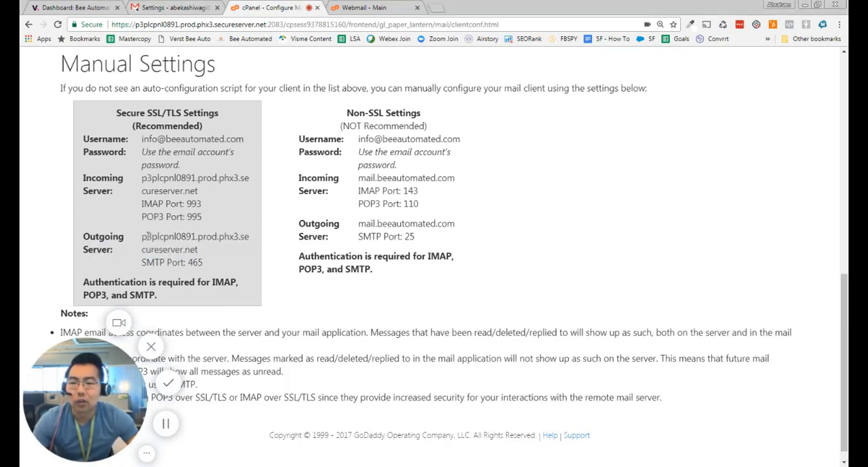
{"action": "left_click_drag", "start_coordinate": [143, 238], "coordinate": [201, 249]}
{"action": "key", "text": "ctrl+c"}
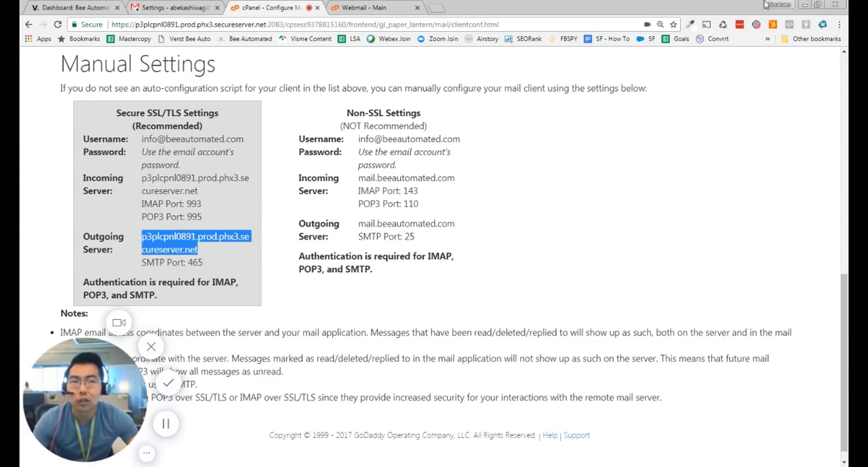
- Replace the SMTP server in Gmail's send-as form with p3plcpnl0891.prod.phx3.secureserver.net and check the complete hostname
{"action": "left_click_drag", "start_coordinate": [867, 71], "coordinate": [691, 122]}
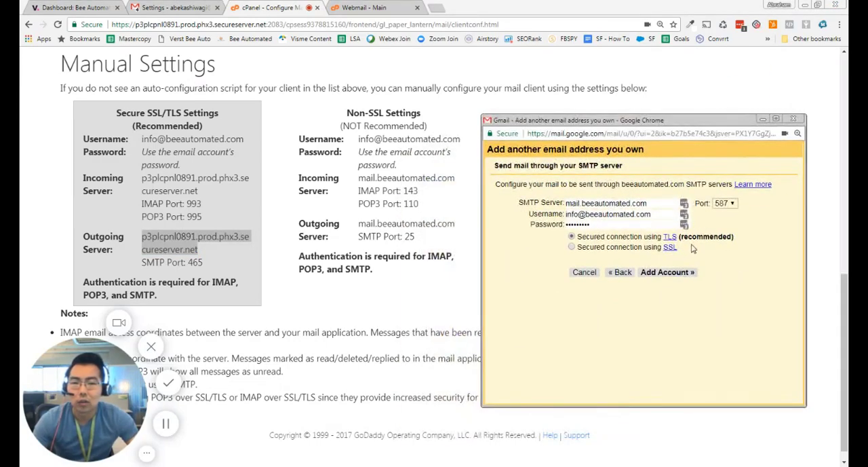
{"action": "left_click", "coordinate": [648, 225]}
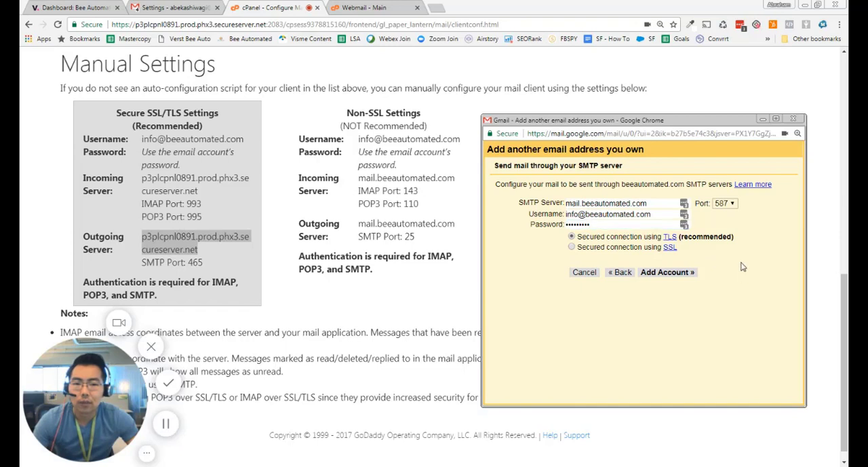
{"action": "left_click", "coordinate": [655, 214]}
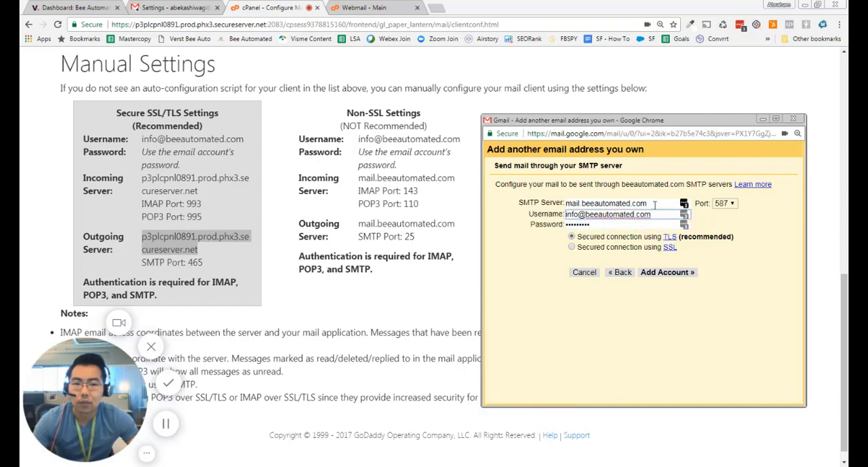
{"action": "left_click_drag", "start_coordinate": [653, 203], "coordinate": [566, 203]}
{"action": "key", "text": "ctrl+v"}
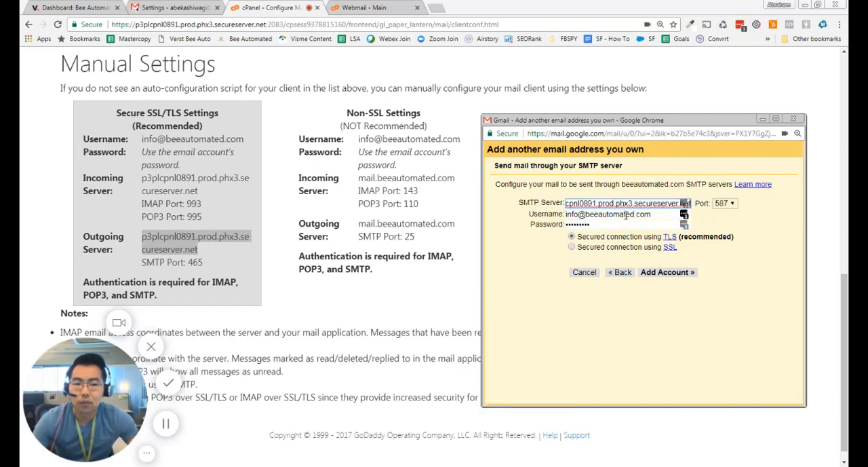
{"action": "left_click_drag", "start_coordinate": [686, 203], "coordinate": [548, 201]}
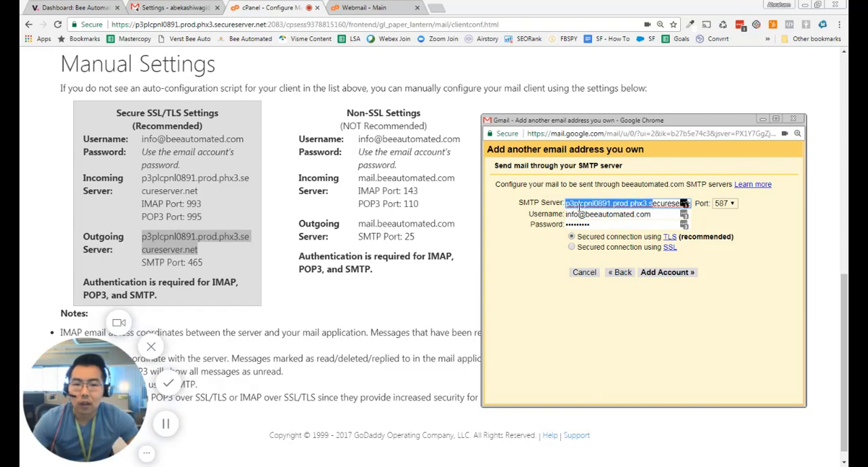
{"action": "left_click", "coordinate": [567, 203]}
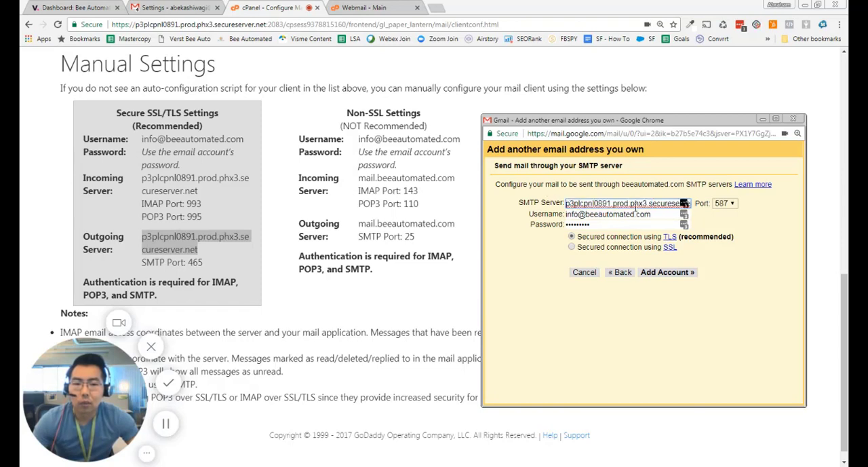
{"action": "left_click_drag", "start_coordinate": [593, 203], "coordinate": [687, 210]}
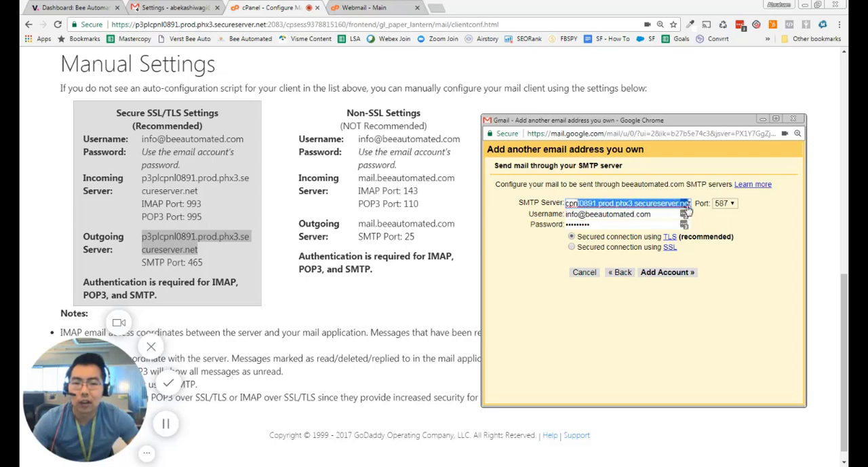
{"action": "left_click", "coordinate": [648, 203]}
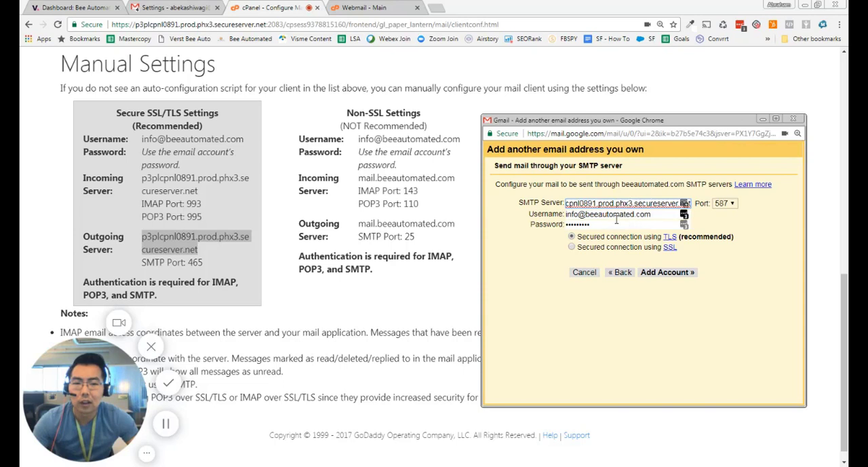
- Set the SMTP port to 465, keep the recommended SSL connection, and submit the account
{"action": "left_click", "coordinate": [723, 203]}
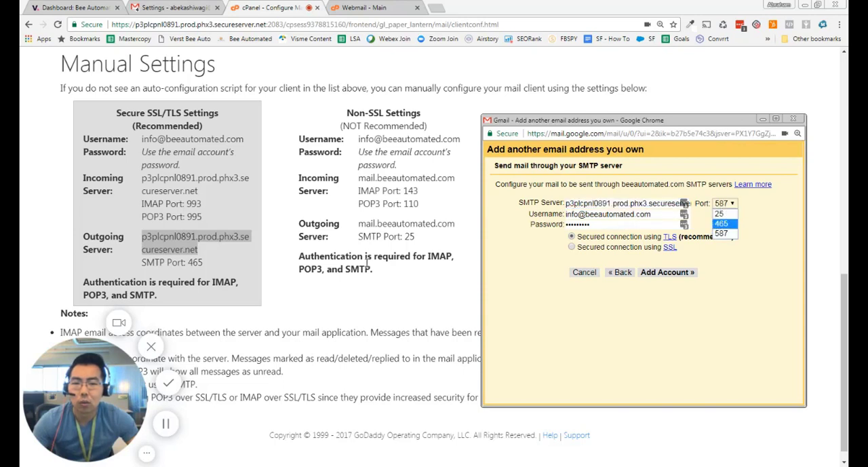
{"action": "left_click", "coordinate": [721, 224]}
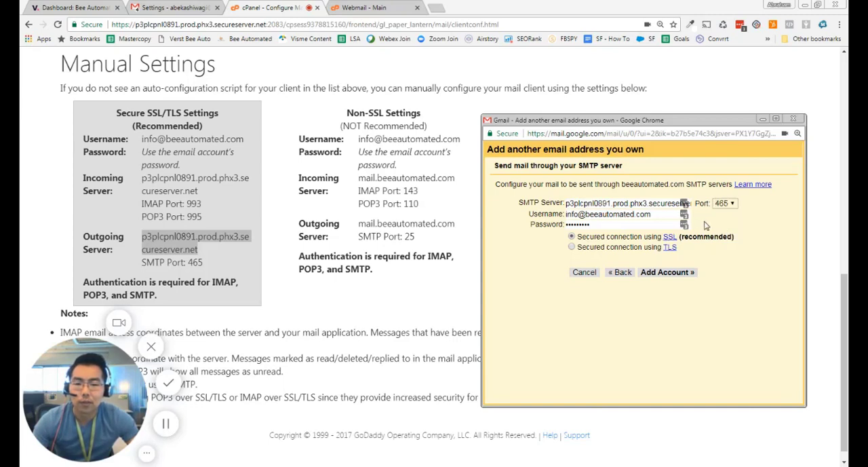
{"action": "left_click", "coordinate": [670, 275]}
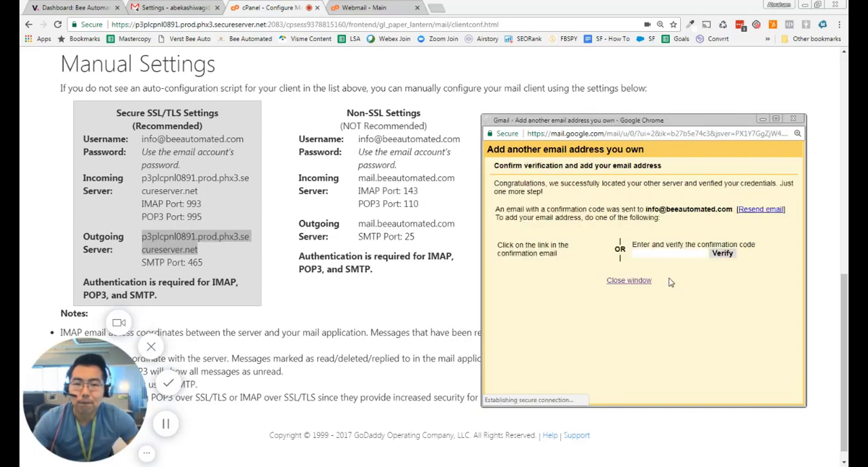
- Decline saving the login to LastPass and make the confirmation code field ready for entry
{"action": "left_click", "coordinate": [646, 252]}
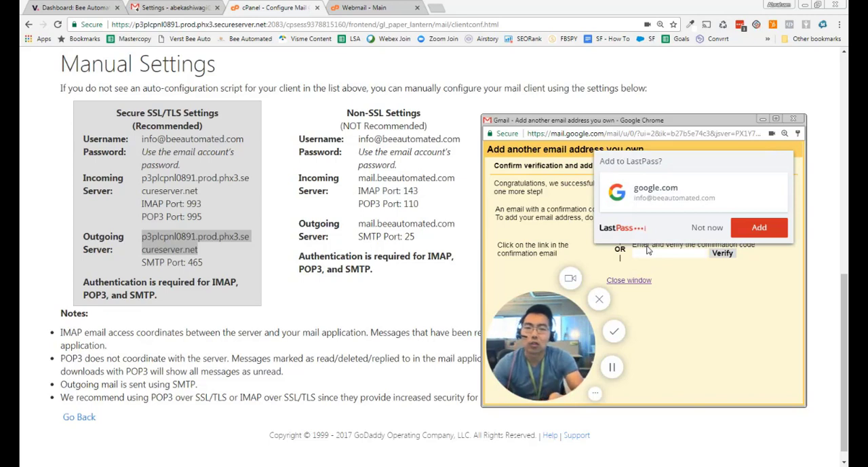
{"action": "left_click", "coordinate": [703, 229]}
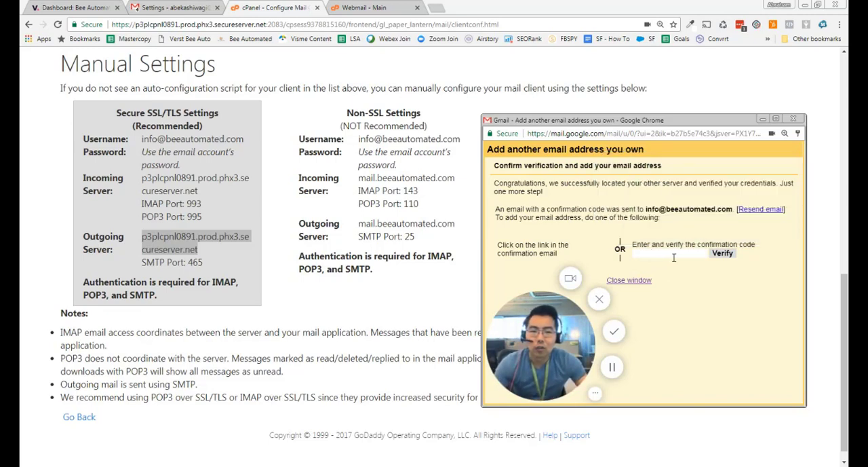
{"action": "left_click", "coordinate": [674, 255]}
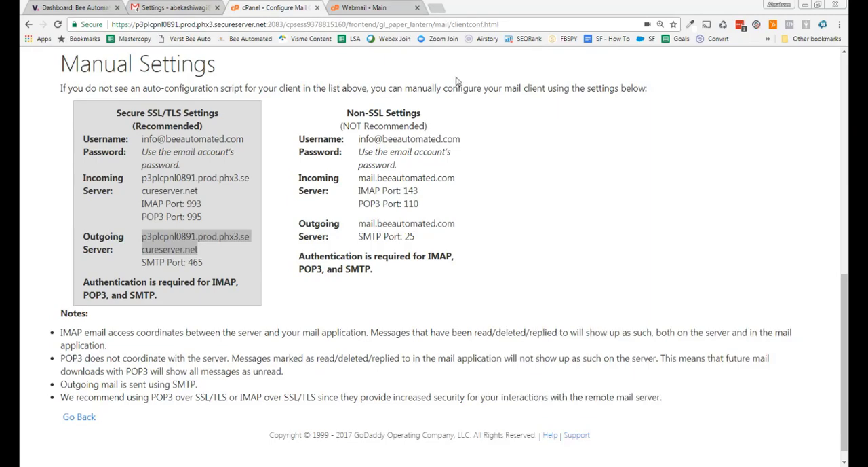
- Switch to the Roundcube webmail and keep reloading the Info mailbox's inbox until the Gmail confirmation message arrives
{"action": "left_click", "coordinate": [373, 8]}
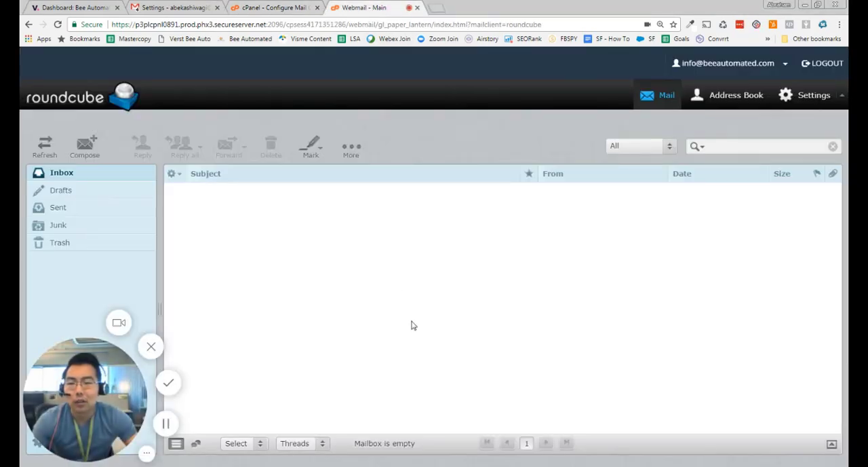
{"action": "left_click", "coordinate": [95, 177]}
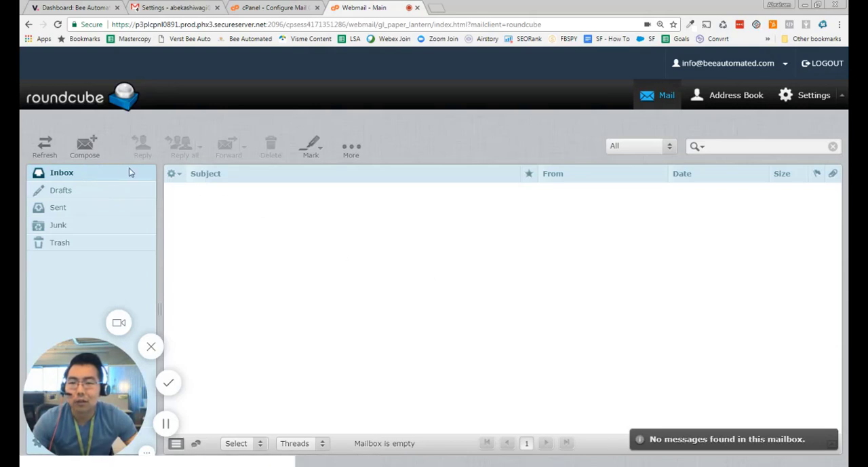
{"action": "left_click", "coordinate": [81, 177]}
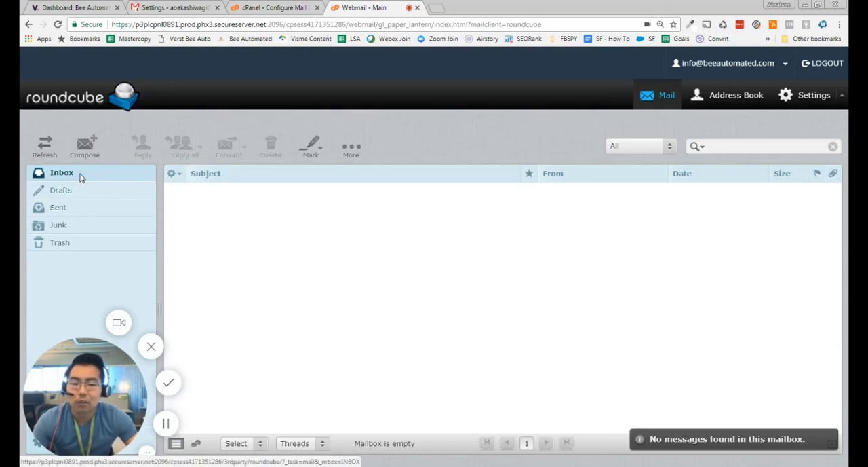
{"action": "left_click", "coordinate": [80, 177]}
{"action": "left_click", "coordinate": [80, 177]}
{"action": "left_click", "coordinate": [80, 177]}
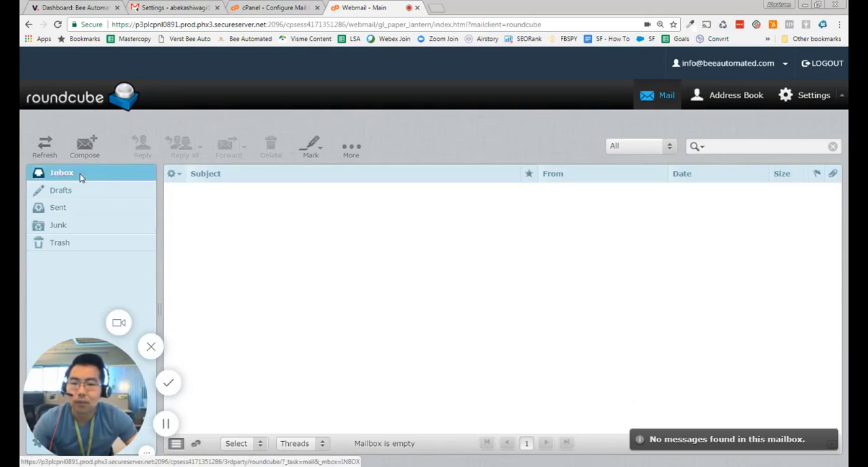
{"action": "left_click", "coordinate": [80, 177]}
{"action": "left_click", "coordinate": [80, 177]}
{"action": "left_click", "coordinate": [80, 177]}
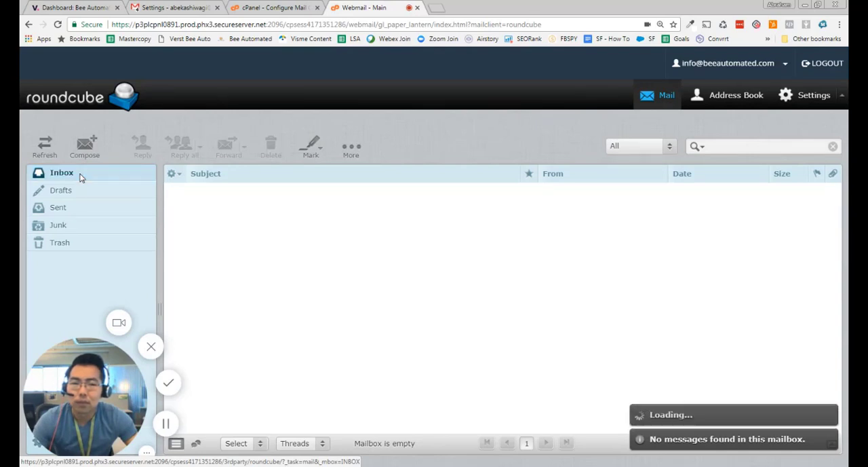
{"action": "left_click", "coordinate": [80, 177]}
{"action": "left_click", "coordinate": [80, 177]}
{"action": "left_click", "coordinate": [80, 177]}
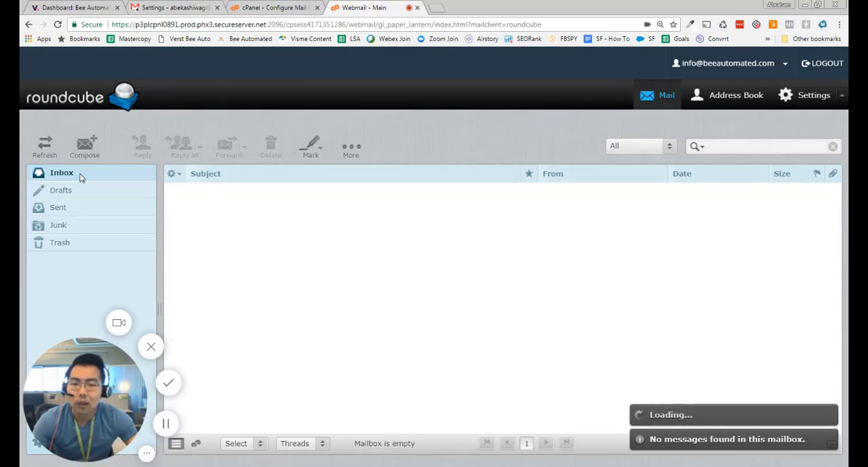
{"action": "left_click", "coordinate": [80, 177]}
{"action": "left_click", "coordinate": [80, 177]}
{"action": "left_click", "coordinate": [80, 177]}
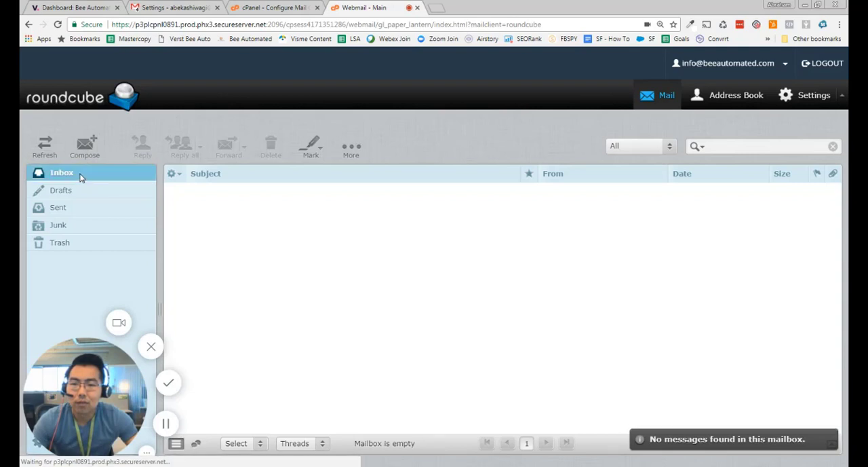
{"action": "left_click", "coordinate": [80, 177]}
{"action": "left_click", "coordinate": [80, 177]}
{"action": "left_click", "coordinate": [80, 177]}
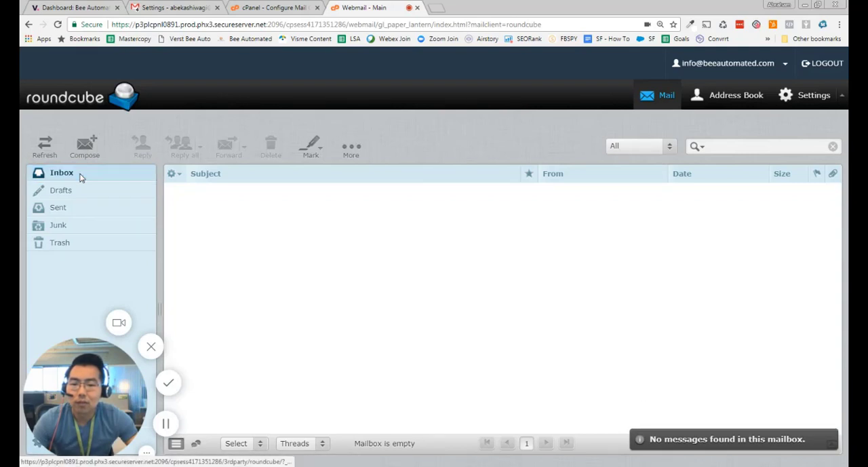
{"action": "left_click", "coordinate": [80, 178]}
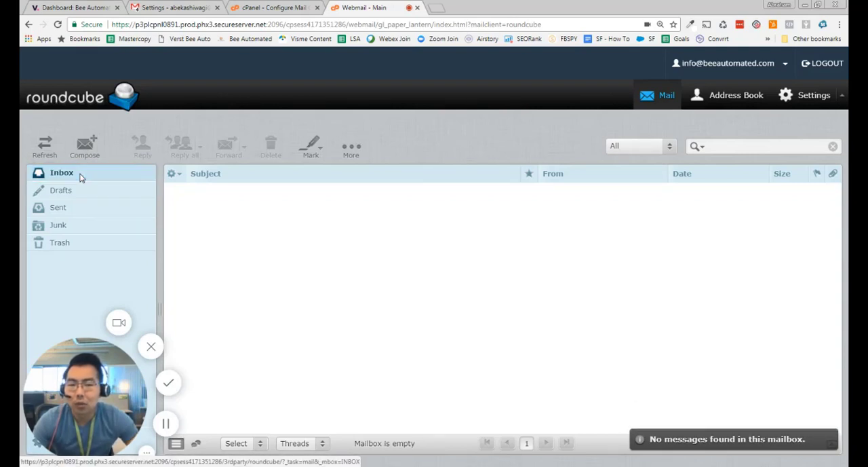
{"action": "left_click", "coordinate": [80, 177]}
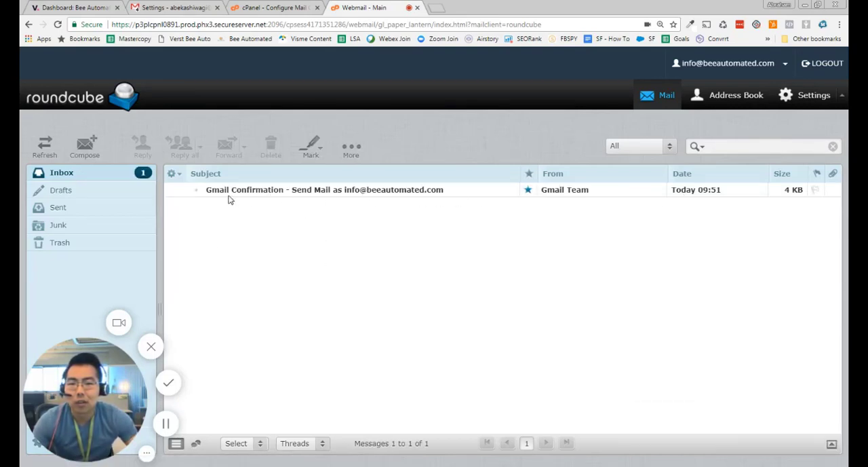
- Open the Gmail confirmation email, copy its confirmation code, and verify the new send-as address with it in Gmail's window
{"action": "double_click", "coordinate": [410, 192]}
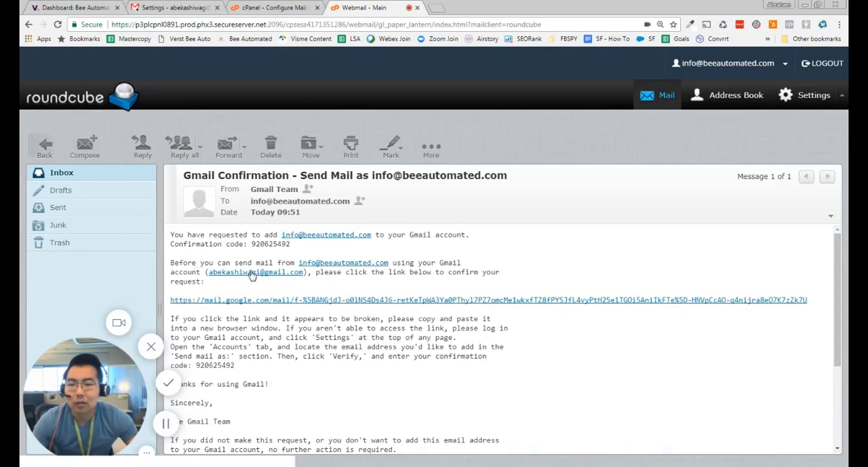
{"action": "left_click_drag", "start_coordinate": [297, 246], "coordinate": [272, 246]}
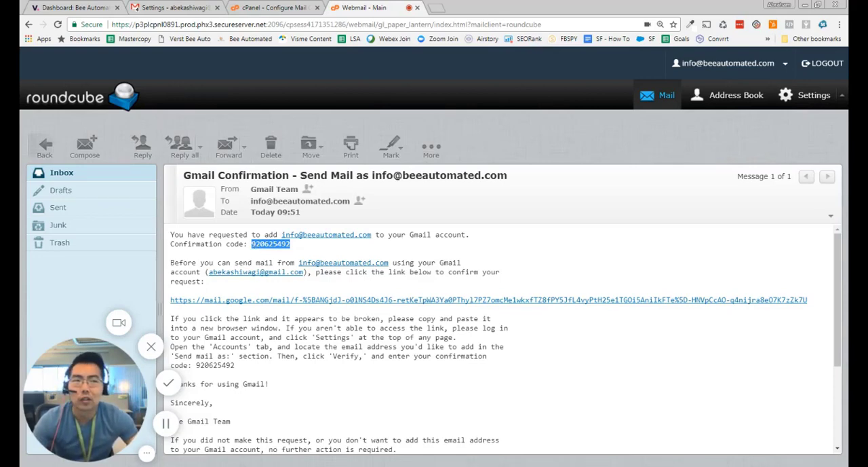
{"action": "left_click_drag", "start_coordinate": [847, 162], "coordinate": [500, 120]}
{"action": "left_click", "coordinate": [544, 261]}
{"action": "left_click", "coordinate": [539, 256]}
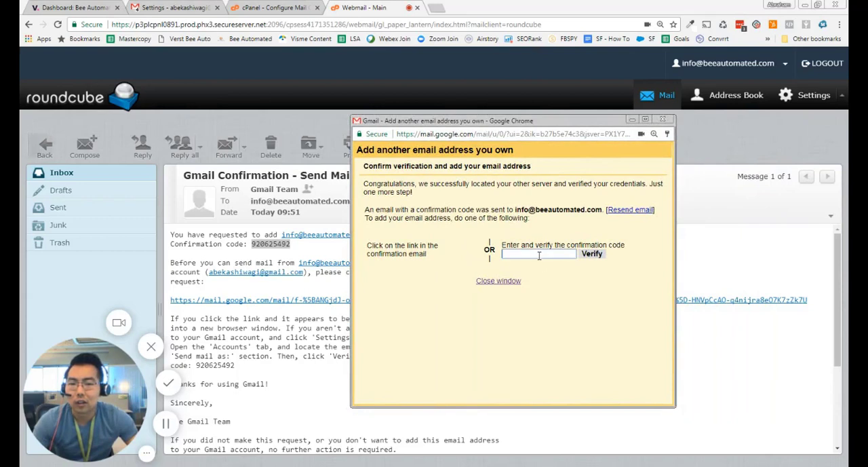
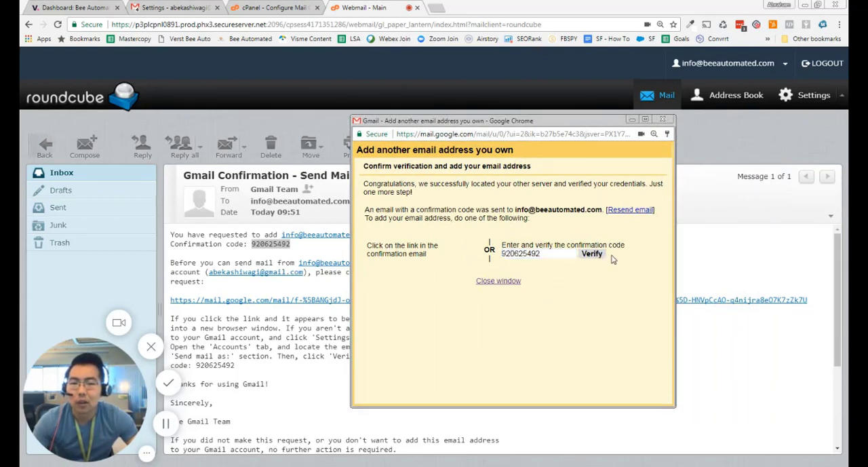
{"action": "left_click", "coordinate": [589, 256]}
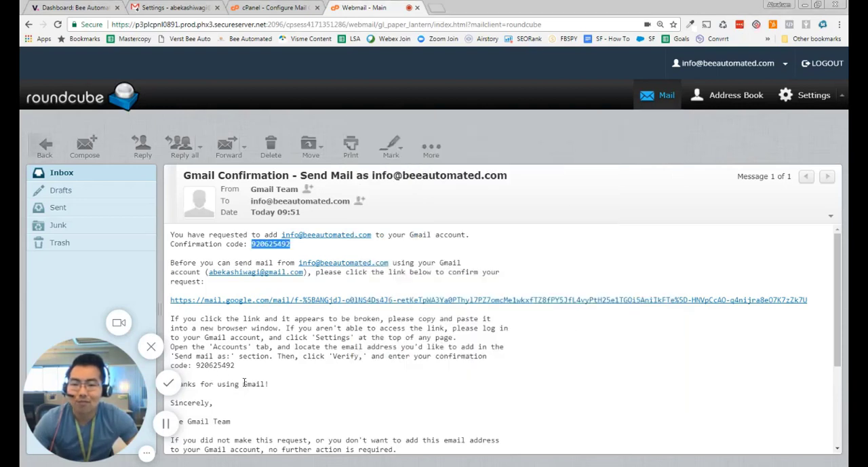
{"action": "left_click", "coordinate": [494, 251]}
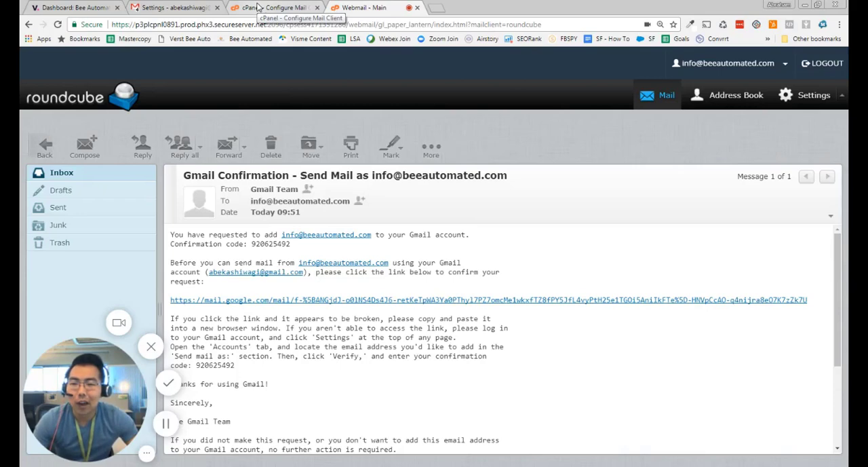
{"action": "left_click", "coordinate": [171, 8]}
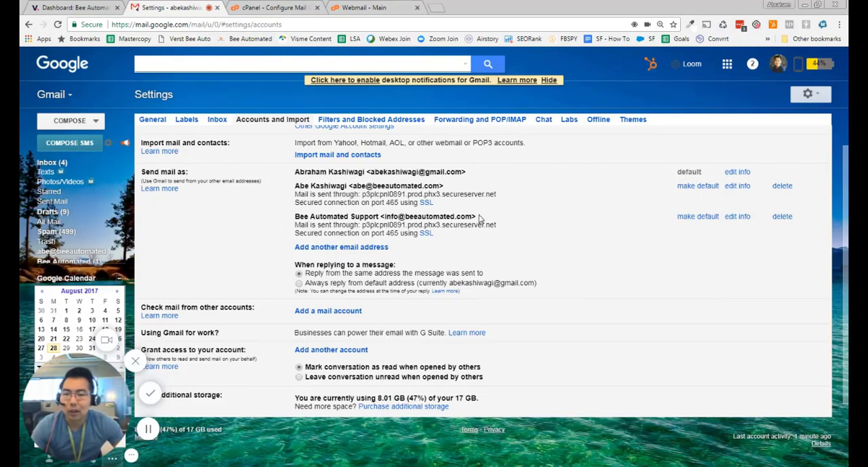
{"action": "left_click_drag", "start_coordinate": [480, 217], "coordinate": [293, 217]}
{"action": "left_click", "coordinate": [296, 219]}
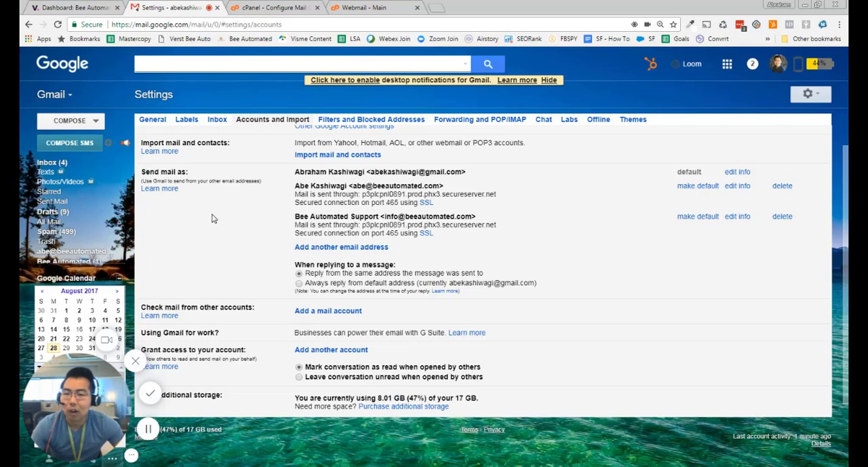
{"action": "left_click_drag", "start_coordinate": [172, 306], "coordinate": [257, 306]}
{"action": "left_click", "coordinate": [230, 306]}
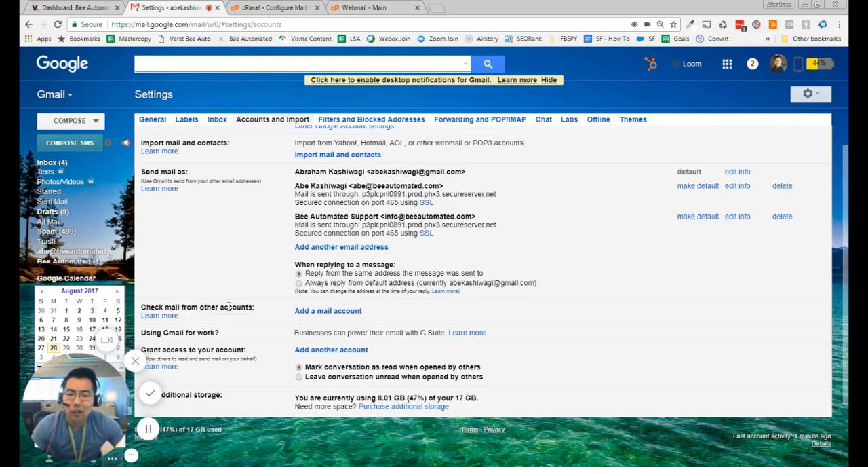
- Start adding a mail account to check, enter the Info mailbox's email address, and continue with importing emails through POP3
{"action": "left_click", "coordinate": [314, 311]}
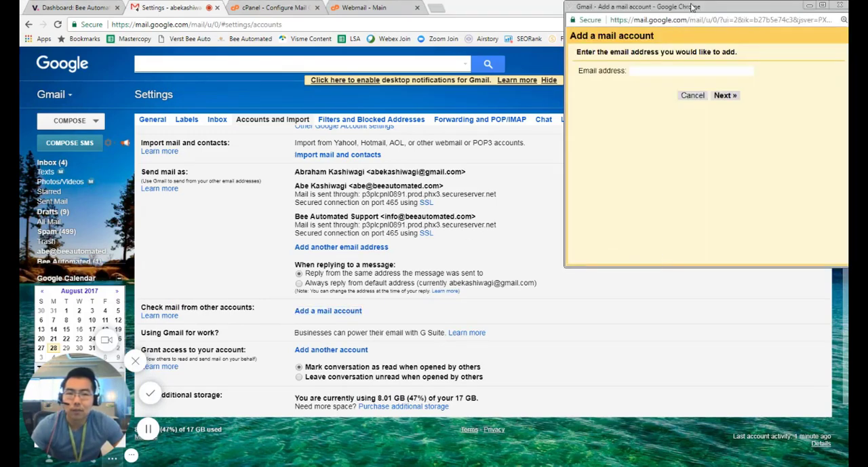
{"action": "left_click_drag", "start_coordinate": [693, 7], "coordinate": [495, 59]}
{"action": "left_click", "coordinate": [448, 122]}
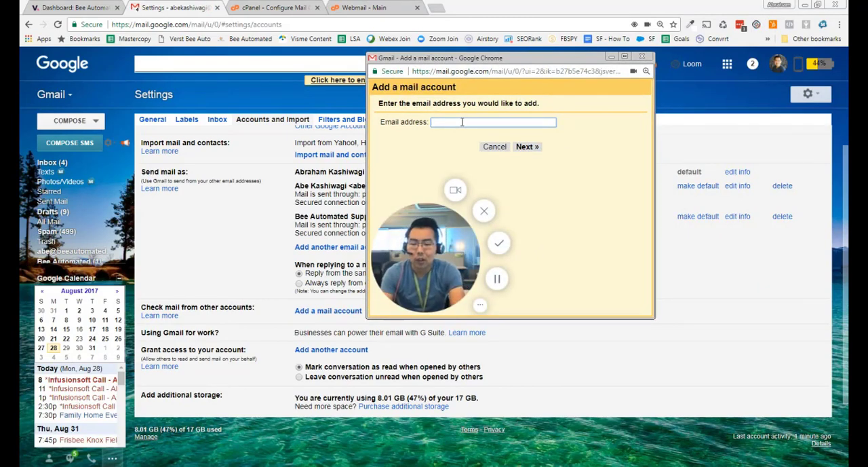
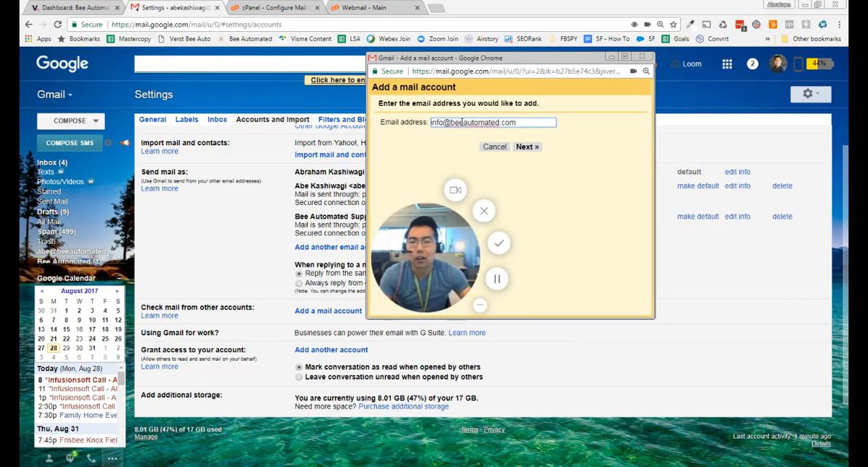
{"action": "left_click", "coordinate": [534, 148]}
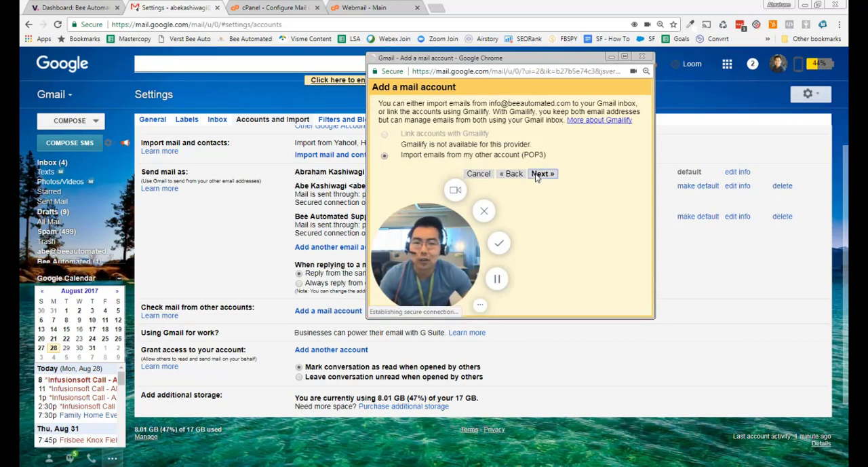
{"action": "left_click", "coordinate": [539, 173]}
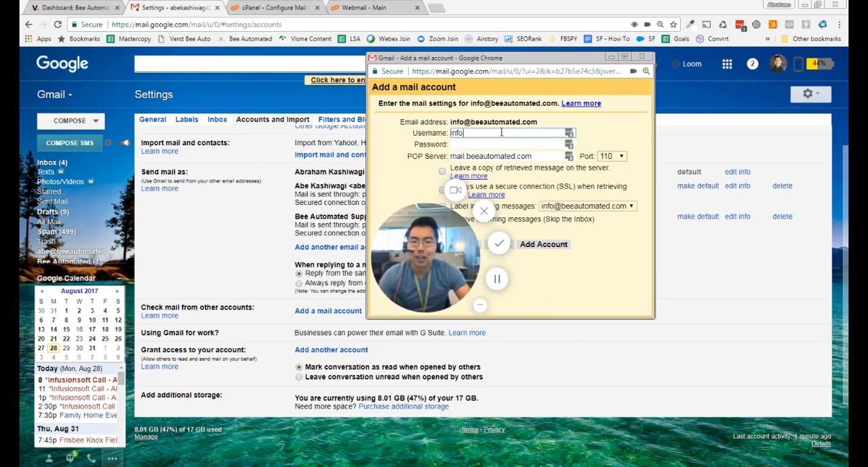
- Enter the Info mailbox's full email address as the username and type the account password
{"action": "type", "text": "@"}
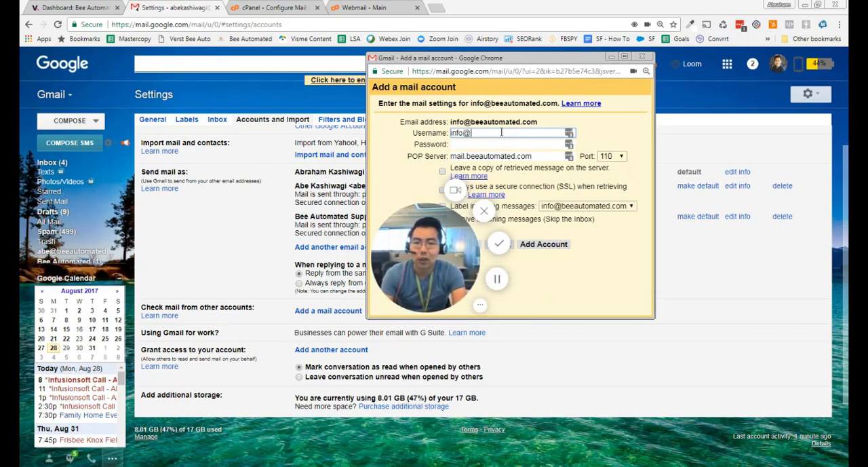
{"action": "type", "text": "beeautomated.c"}
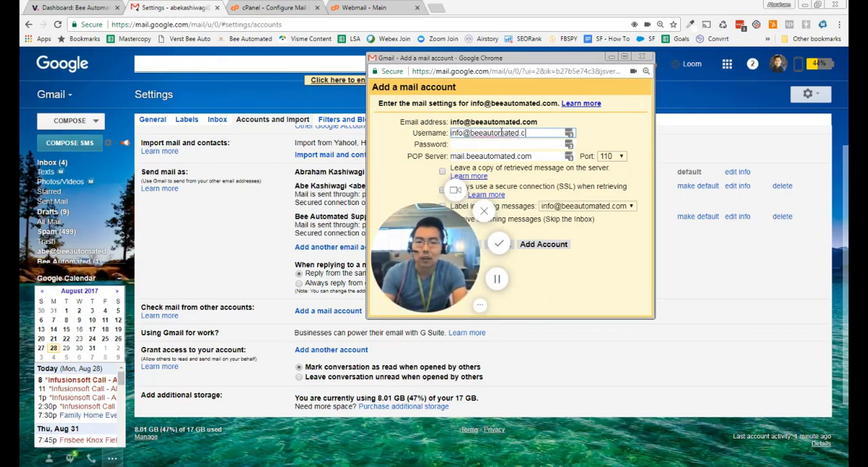
{"action": "type", "text": "om"}
{"action": "key", "text": "Tab"}
{"action": "type", "text": "•••••••"}
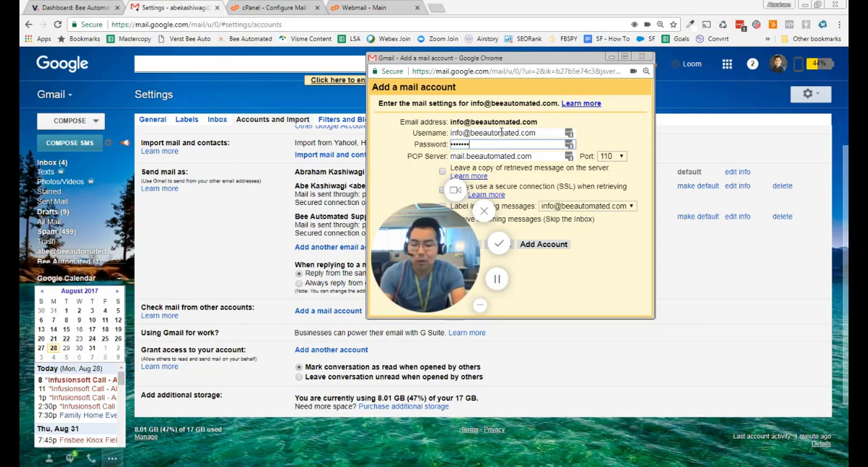
{"action": "type", "text": "••"}
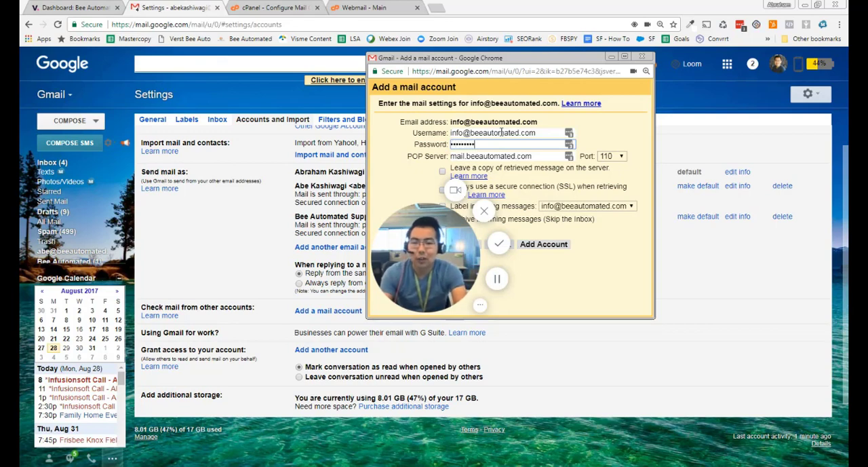
{"action": "left_click", "coordinate": [599, 137]}
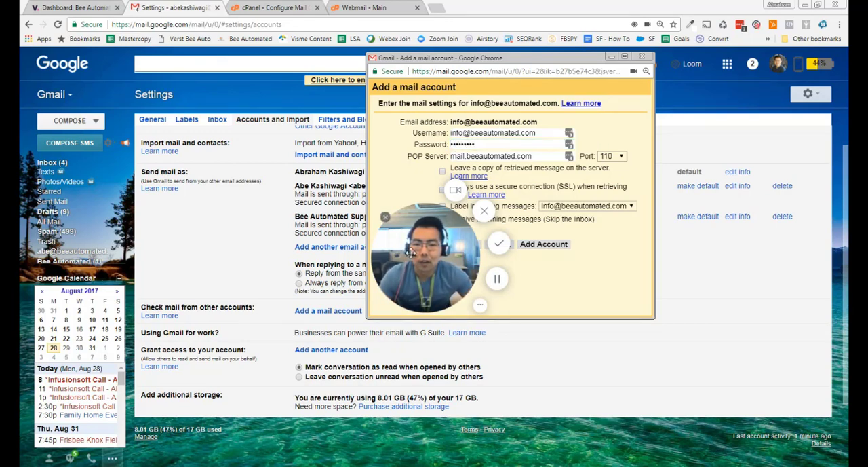
- Require a secure SSL connection when retrieving mail and clear the prefilled POP server
{"action": "left_click_drag", "start_coordinate": [411, 252], "coordinate": [577, 252]}
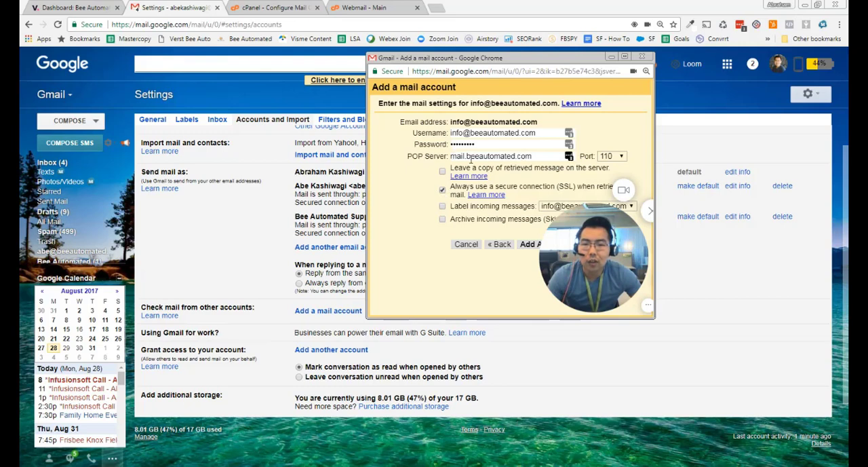
{"action": "left_click_drag", "start_coordinate": [544, 157], "coordinate": [451, 158]}
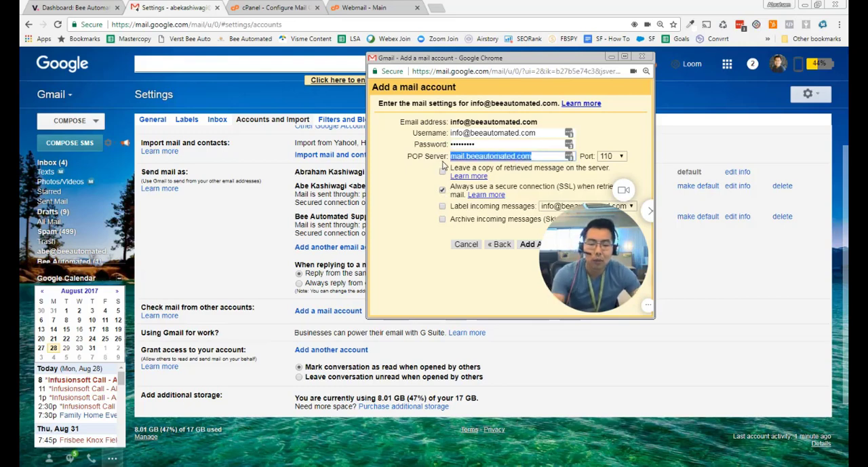
{"action": "key", "text": "BackSpace"}
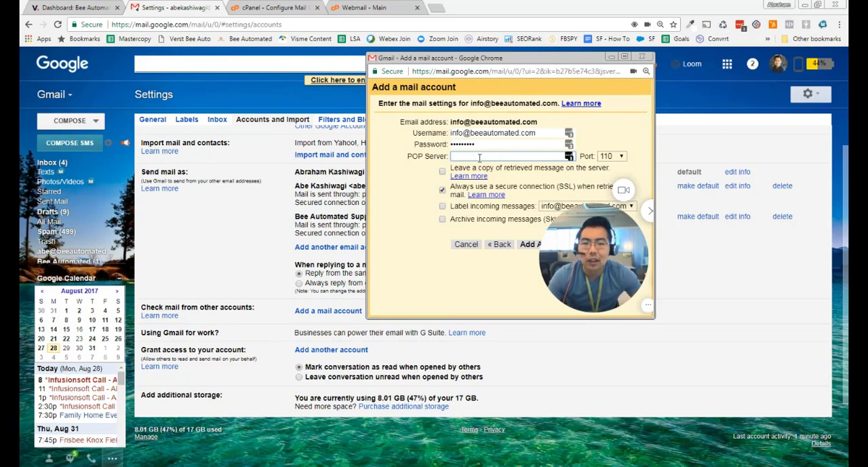
{"action": "left_click", "coordinate": [612, 157]}
{"action": "left_click", "coordinate": [611, 162]}
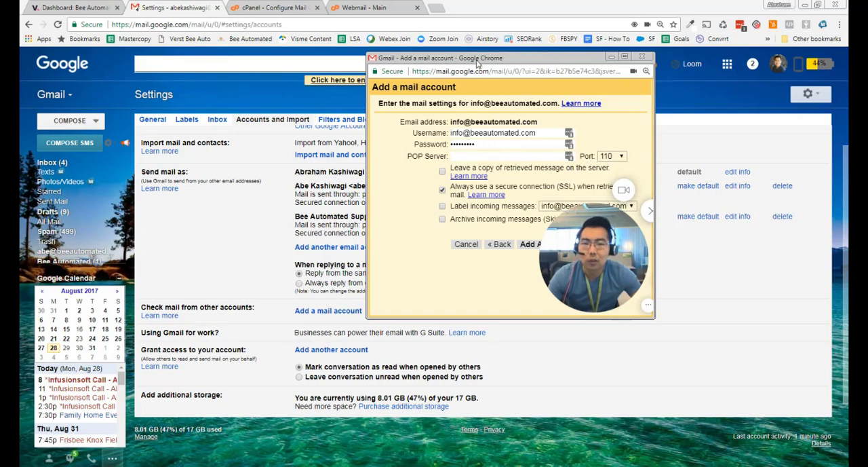
- Switch to cPanel's mail client configuration page and copy the incoming server name from the secure SSL/TLS settings
{"action": "left_click_drag", "start_coordinate": [477, 61], "coordinate": [867, 61]}
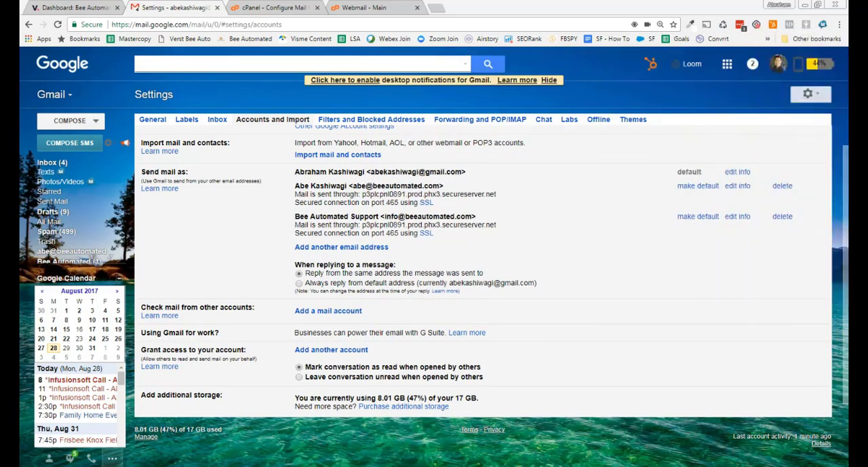
{"action": "left_click", "coordinate": [355, 8]}
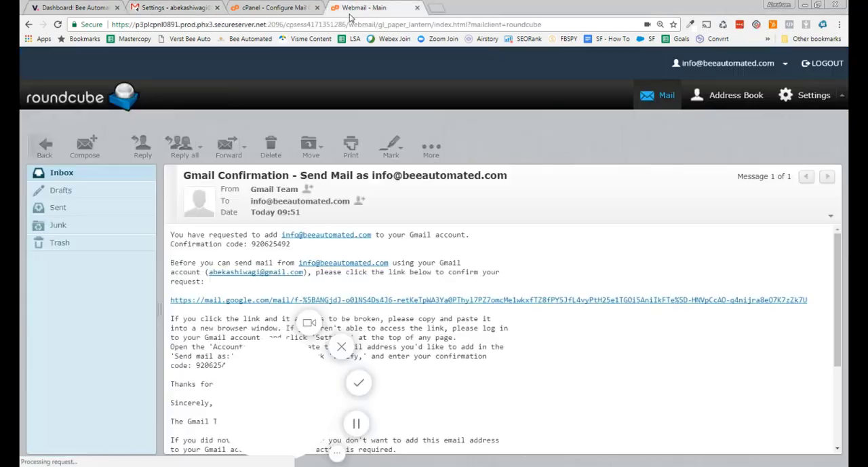
{"action": "left_click", "coordinate": [299, 8]}
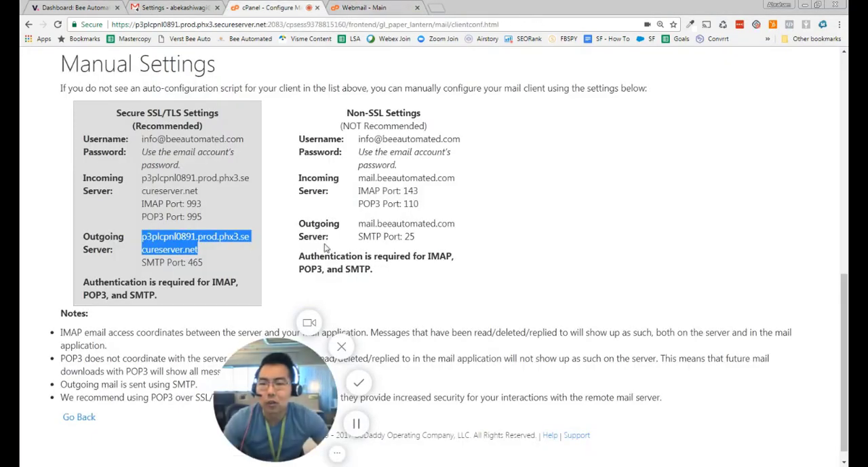
{"action": "left_click", "coordinate": [205, 245]}
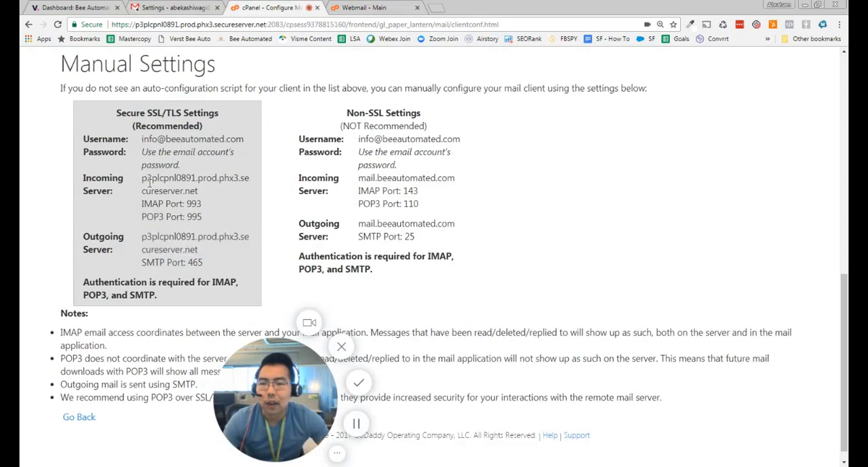
{"action": "left_click_drag", "start_coordinate": [147, 179], "coordinate": [206, 192]}
{"action": "key", "text": "ctrl+c"}
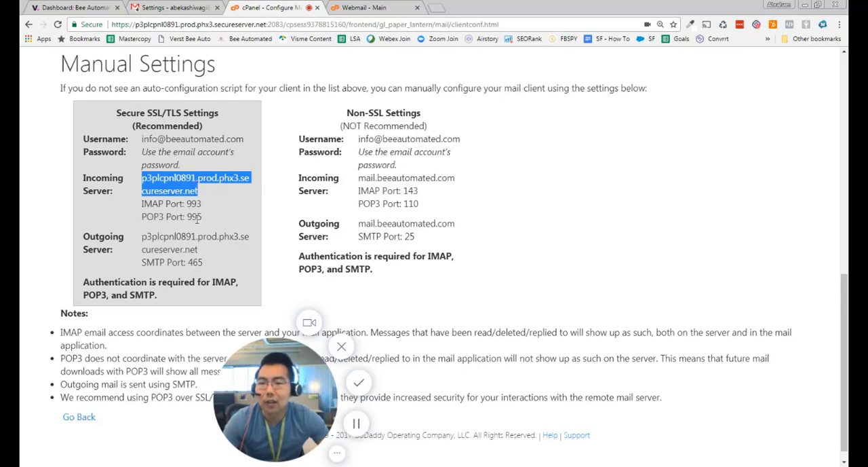
- Back in Gmail's mail account window, paste p3plcpnl0891.prod.phx3.secureserver.net as the POP server and set the port to 995
{"action": "key", "text": "alt+Tab"}
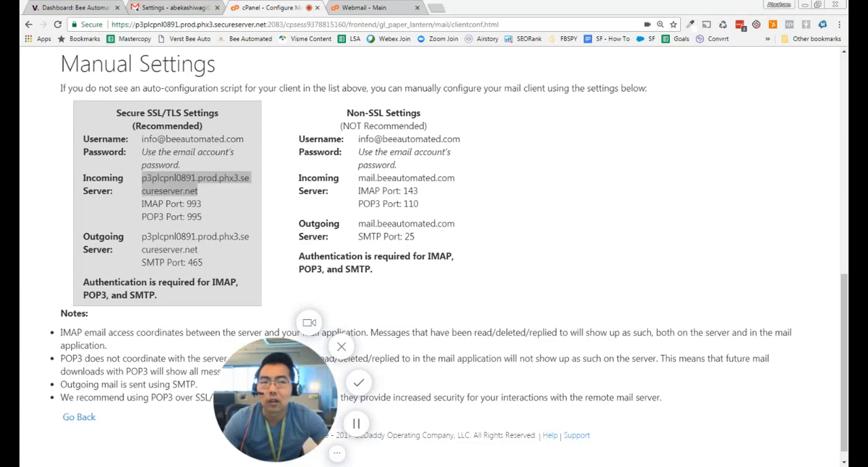
{"action": "left_click_drag", "start_coordinate": [621, 133], "coordinate": [385, 102]}
{"action": "left_click", "coordinate": [441, 195]}
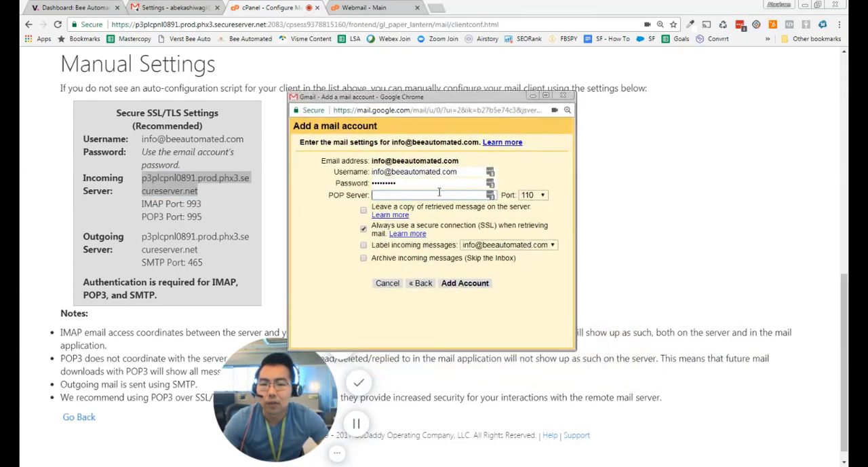
{"action": "key", "text": "ctrl+v"}
{"action": "left_click", "coordinate": [533, 194]}
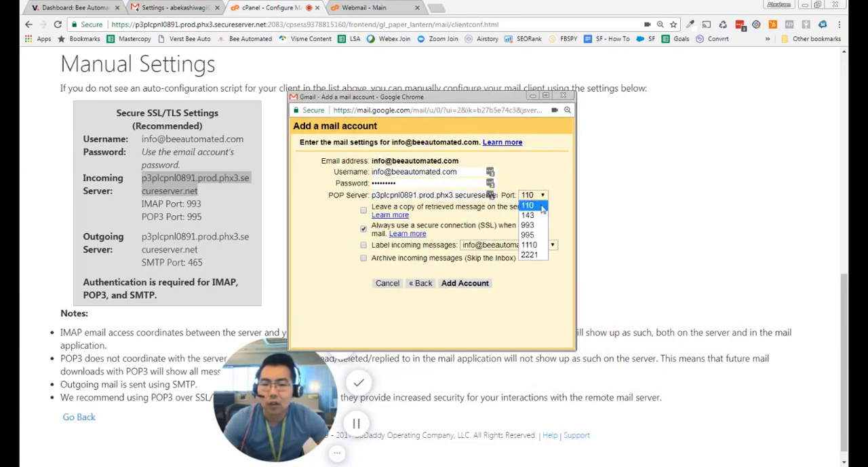
{"action": "left_click", "coordinate": [540, 236]}
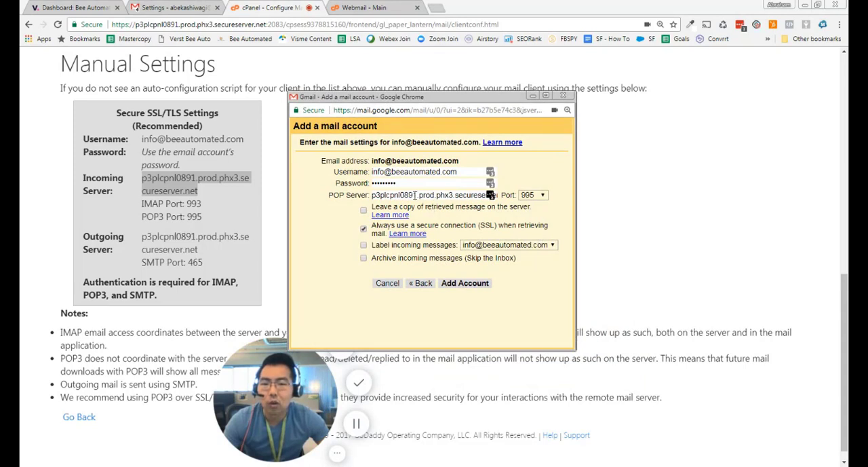
- Label incoming messages with the mailbox's address, then submit the mail account and return to Gmail
{"action": "left_click", "coordinate": [364, 245]}
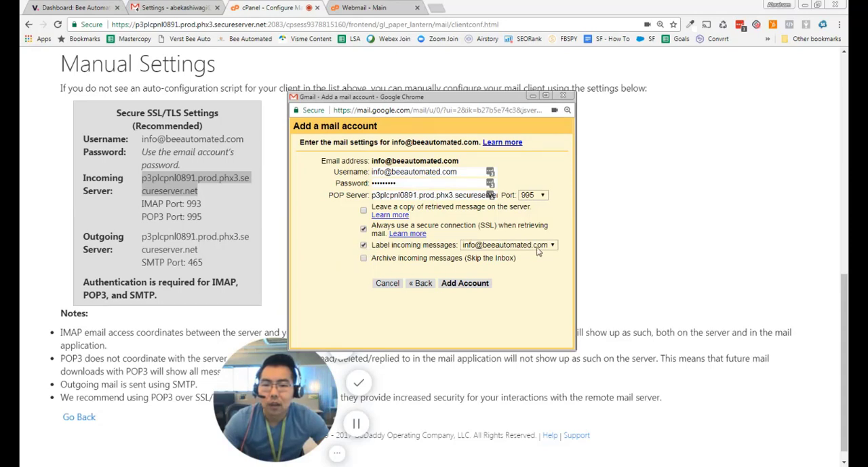
{"action": "left_click", "coordinate": [466, 287]}
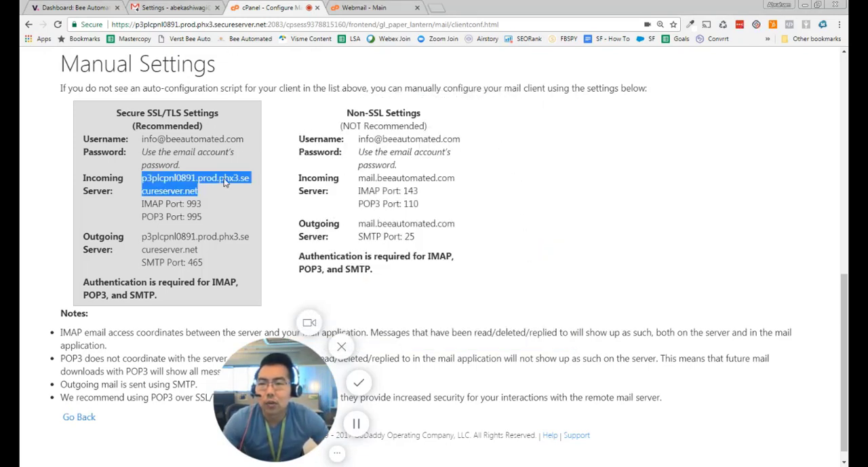
{"action": "left_click", "coordinate": [175, 8]}
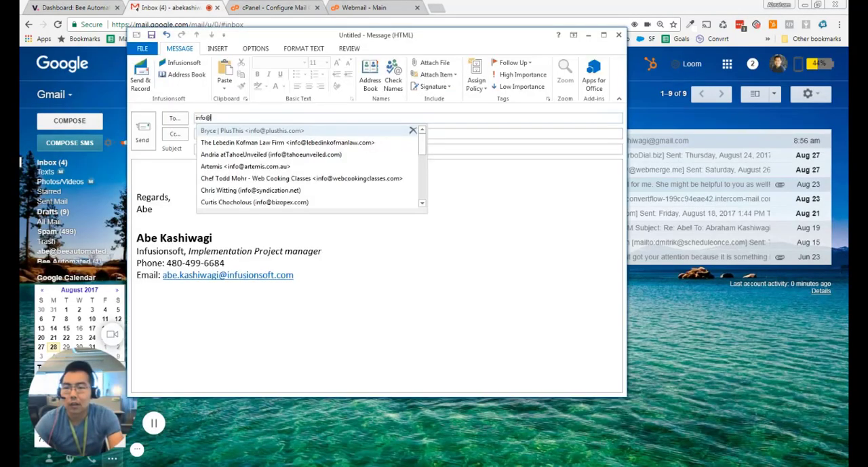
- In the new Outlook message, address it to the Info mailbox and set the subject to "Test" followed by the mailbox's address
{"action": "type", "text": "beeautomated.com"}
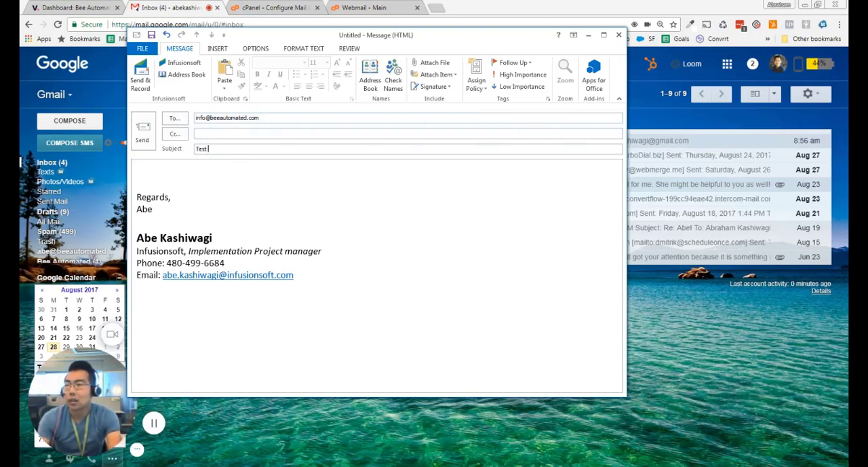
{"action": "type", "text": "utomat"}
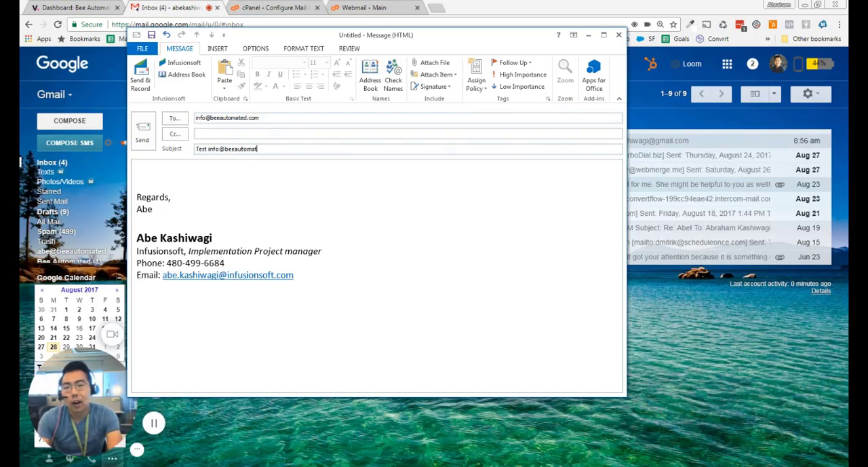
{"action": "type", "text": "ed.com"}
{"action": "key", "text": "Tab"}
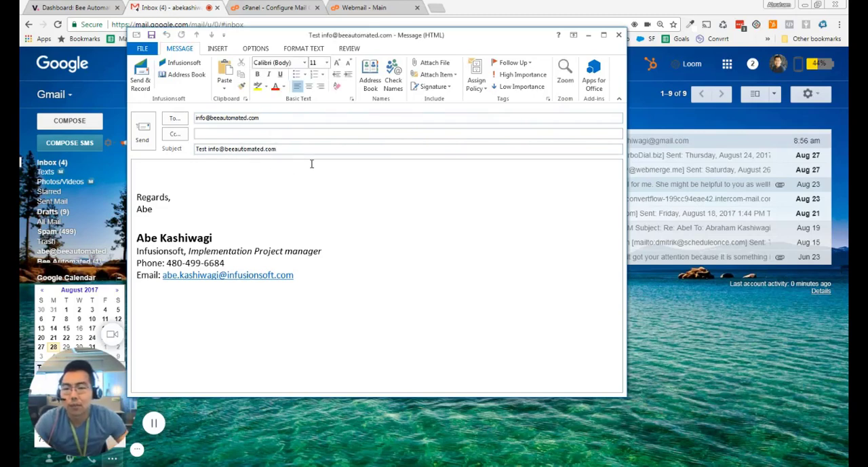
- Copy the subject text into the message body above the signature and send the test email
{"action": "left_click_drag", "start_coordinate": [297, 150], "coordinate": [197, 142]}
{"action": "key", "text": "ctrl+c"}
{"action": "left_click", "coordinate": [197, 172]}
{"action": "key", "text": "ctrl+v"}
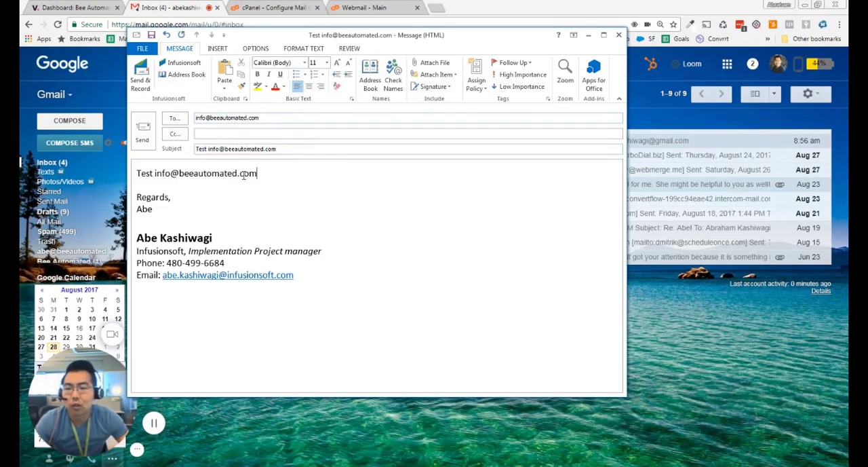
{"action": "left_click", "coordinate": [142, 132]}
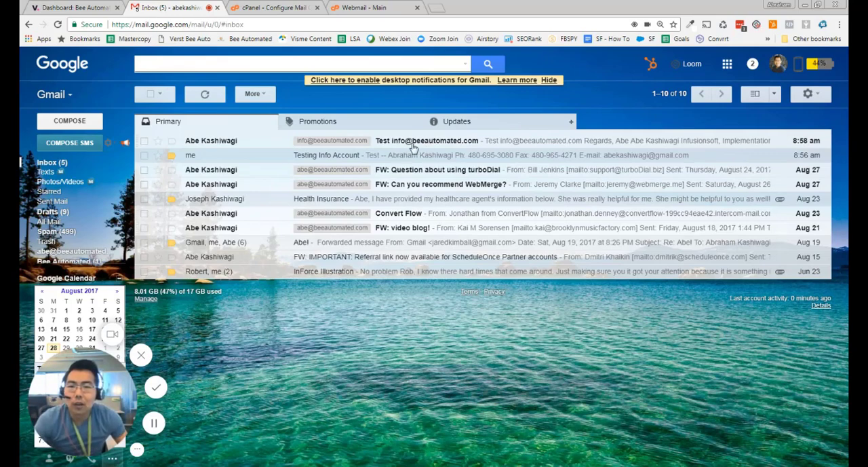
{"action": "left_click", "coordinate": [461, 145]}
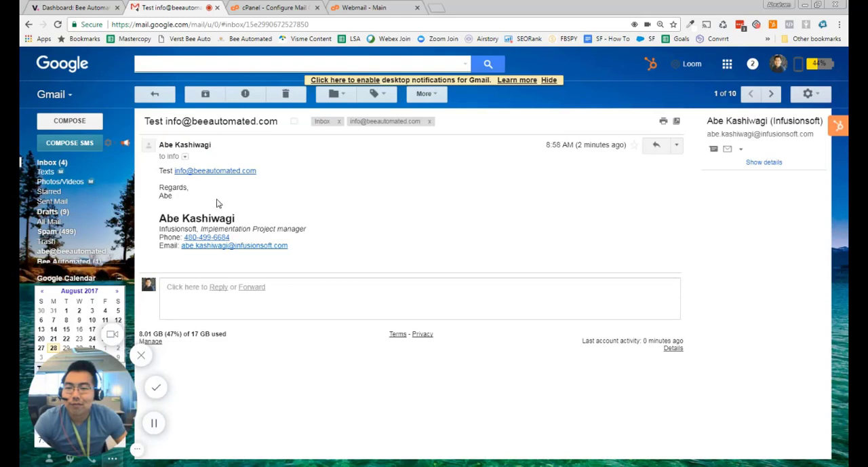
{"action": "mouse_move", "coordinate": [217, 200]}
{"action": "left_mouse_down"}
{"action": "mouse_move", "coordinate": [165, 156]}
{"action": "mouse_move", "coordinate": [183, 194]}
{"action": "mouse_move", "coordinate": [209, 197]}
{"action": "left_mouse_up"}
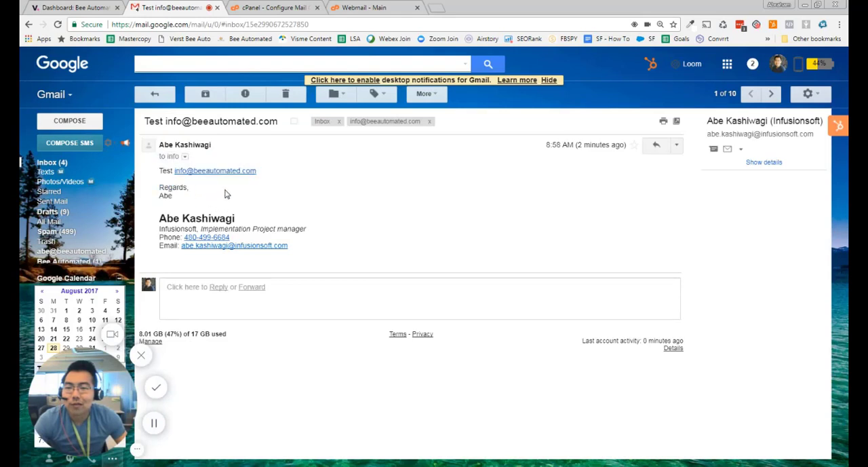